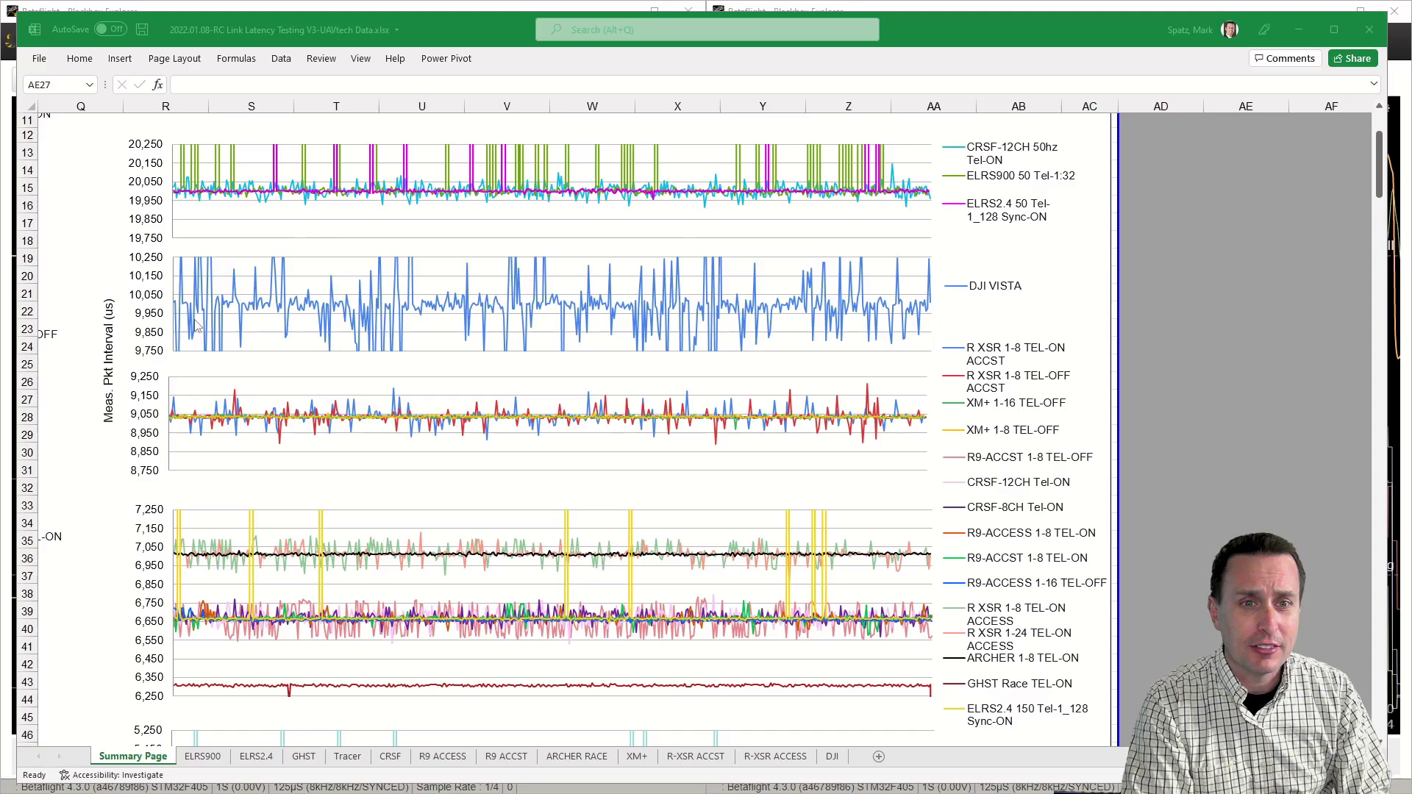
# Read the DJI VISTA series point values on the Excel latency chart.
pyautogui.moveTo(233, 306)
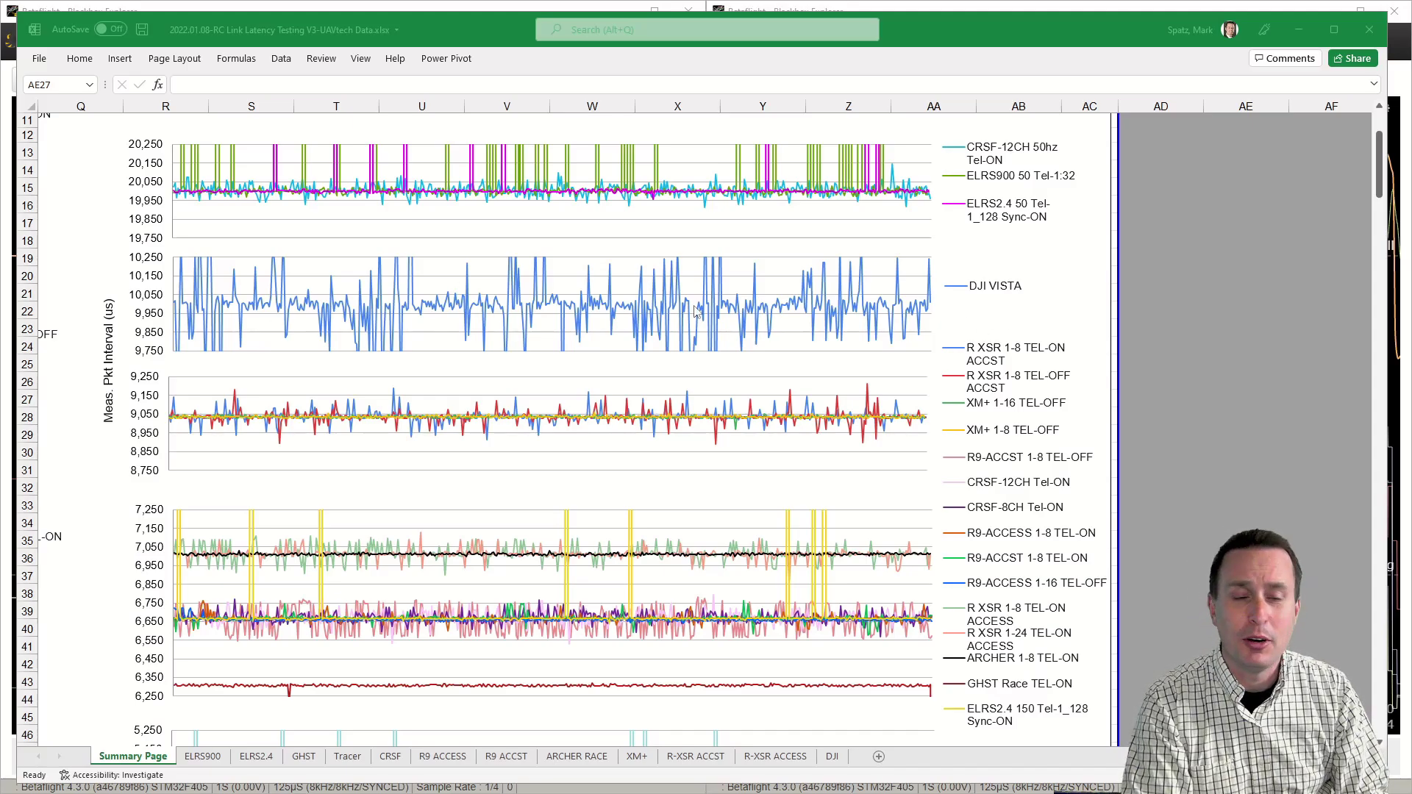
pyautogui.moveTo(676, 309)
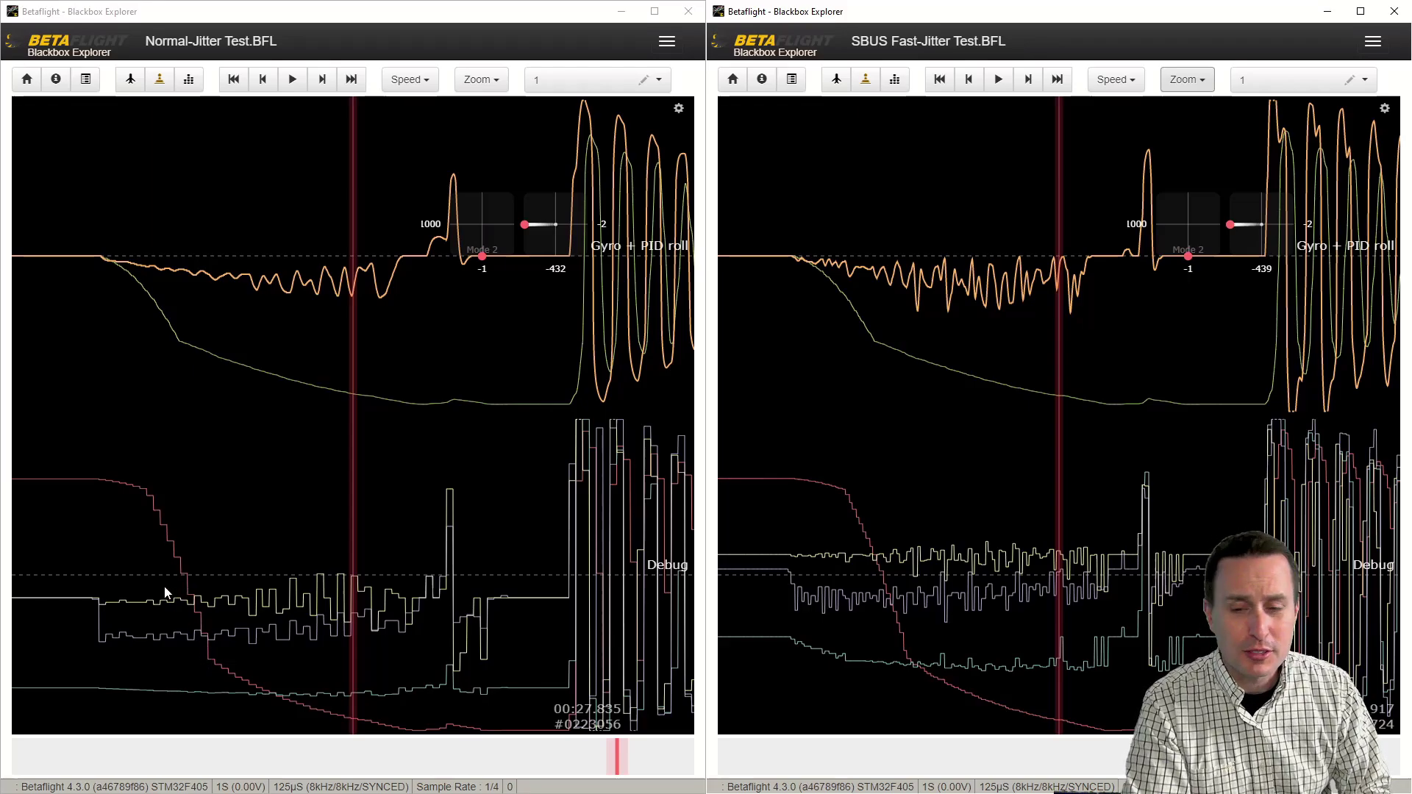
# Pan the Normal-Jitter and SBUS Fast-Jitter logs so the roll move starts at the red line.
pyautogui.moveTo(186, 524); pyautogui.dragTo(254, 550)
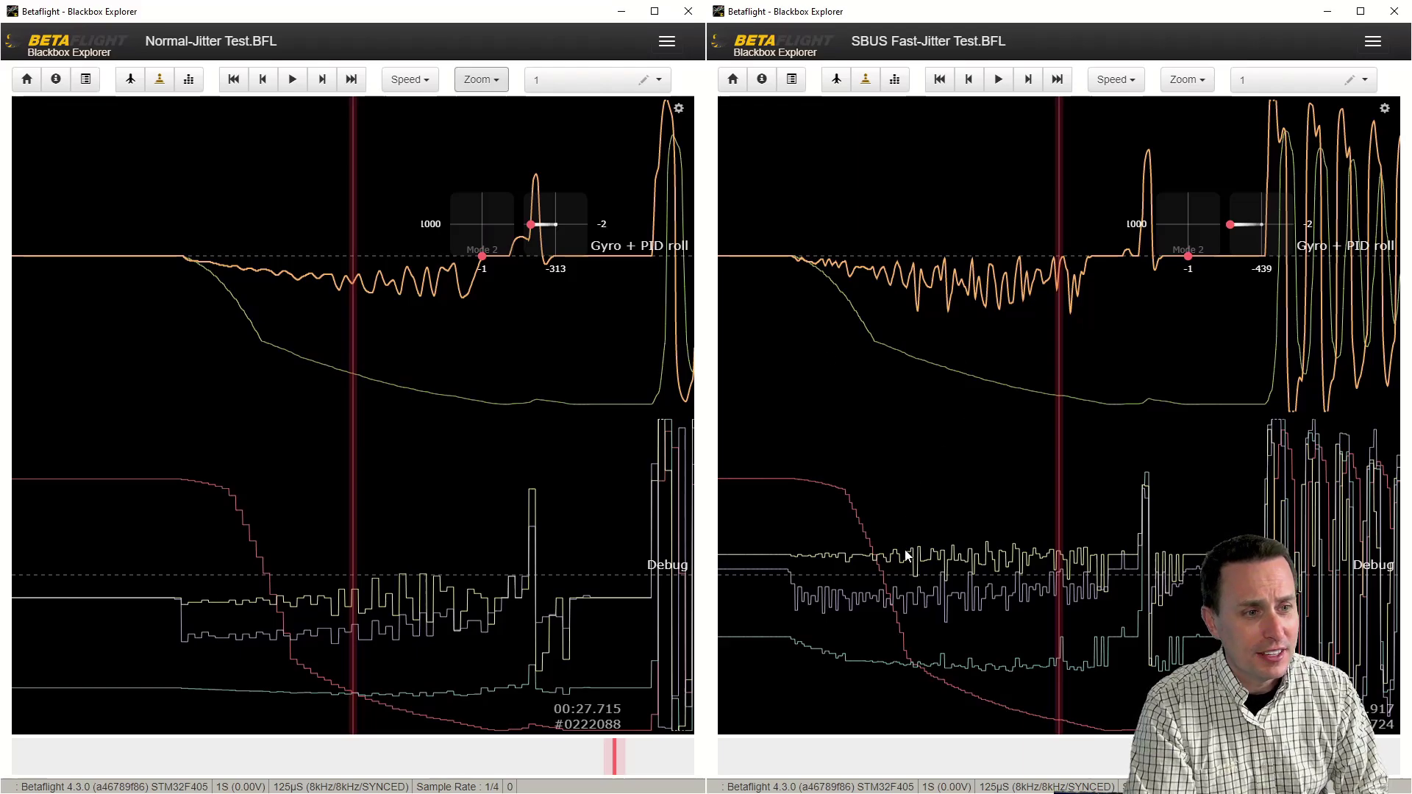
pyautogui.moveTo(896, 569); pyautogui.dragTo(1009, 553)
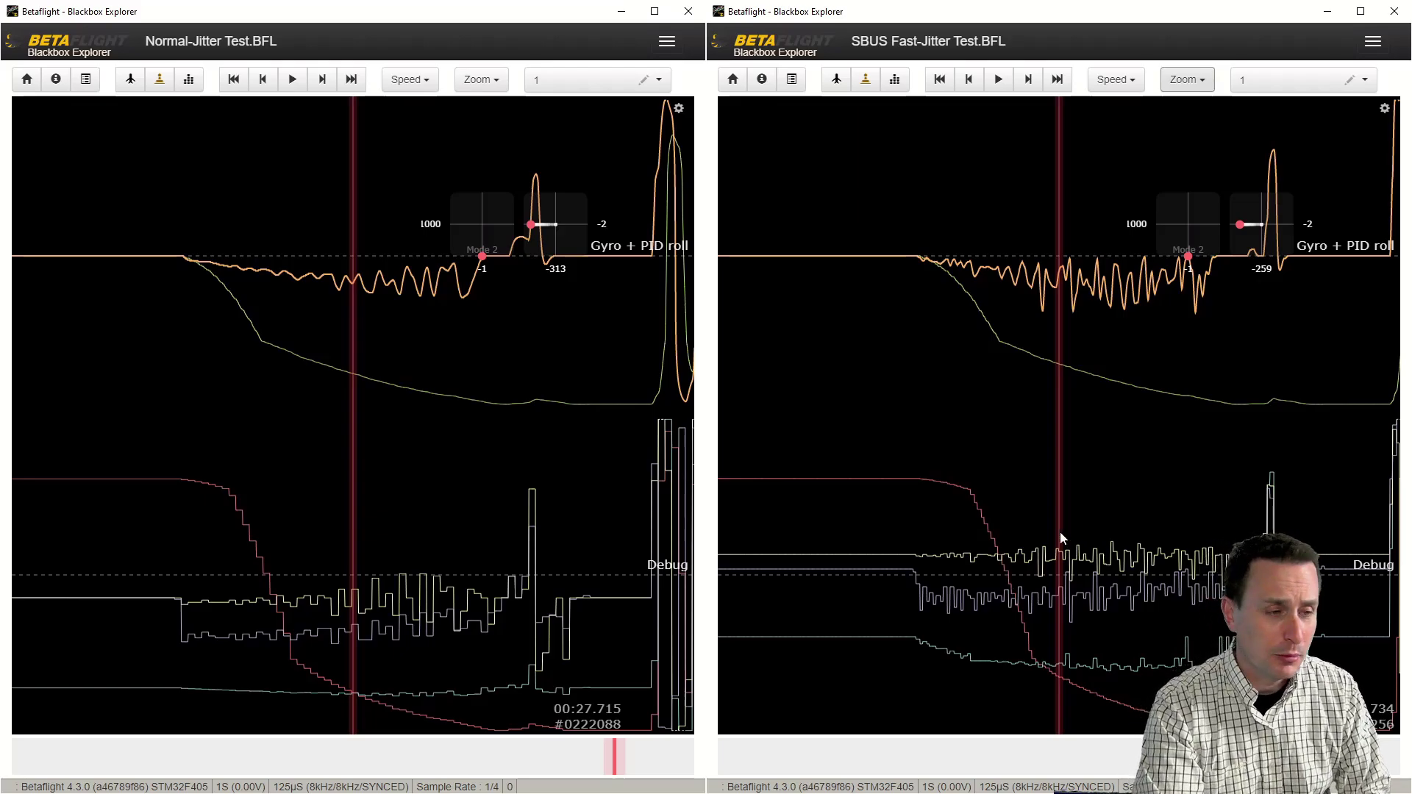
pyautogui.moveTo(1031, 516); pyautogui.dragTo(1053, 148)
# Zoom the SBUS Fast-Jitter log to 730% and pan it to the setpoint steps.
pyautogui.click(1176, 81)
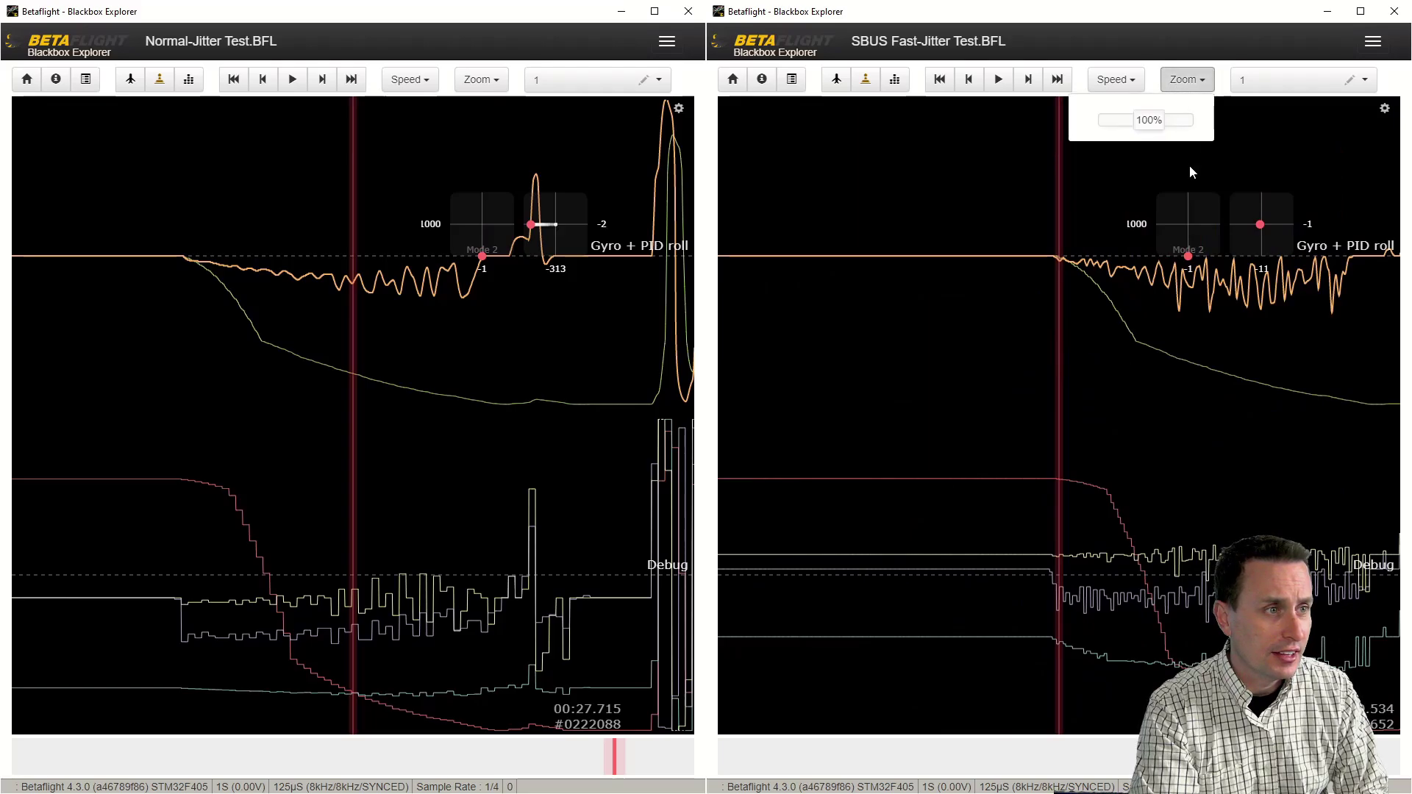
pyautogui.moveTo(1139, 123); pyautogui.dragTo(1180, 122)
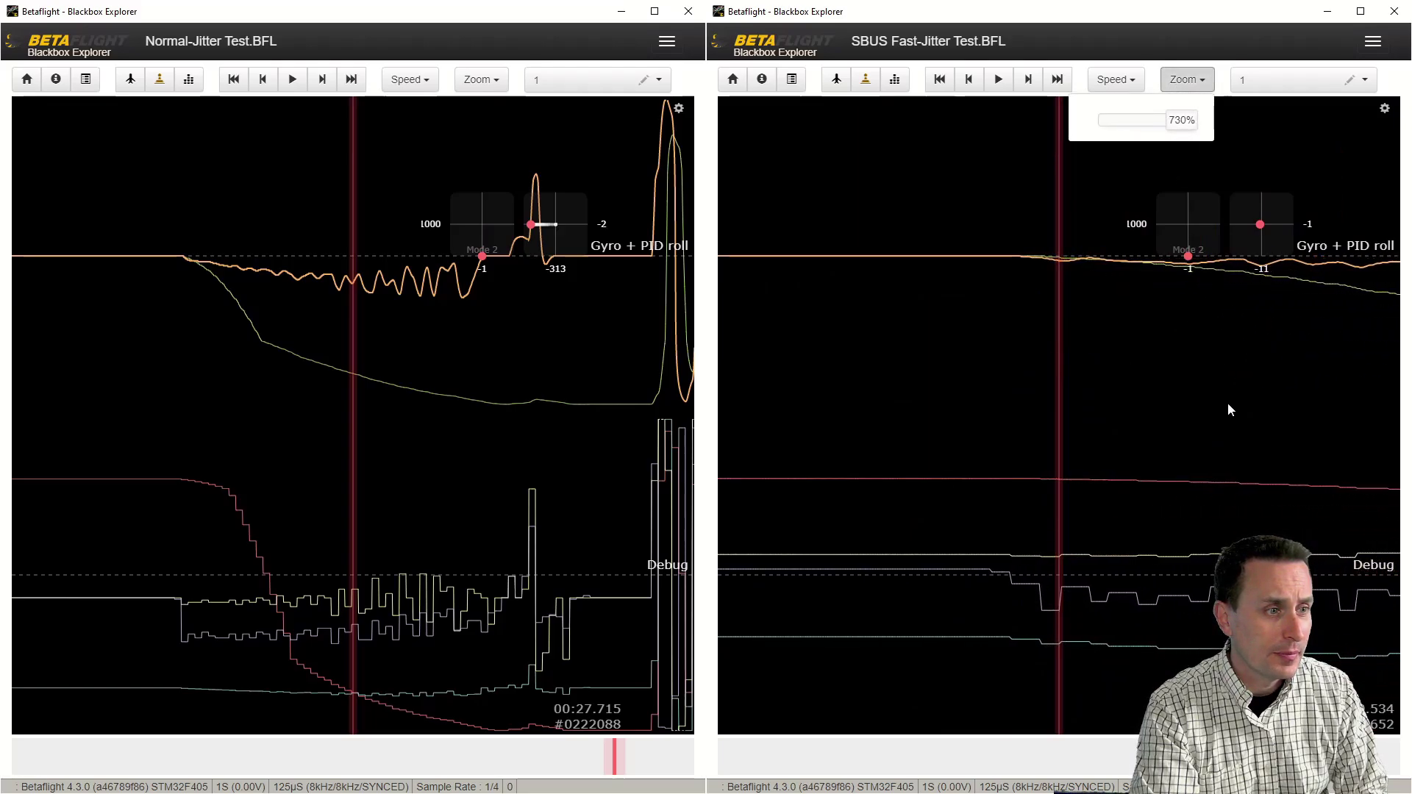
pyautogui.moveTo(1085, 480); pyautogui.dragTo(1003, 497)
pyautogui.moveTo(1163, 494); pyautogui.dragTo(1125, 514)
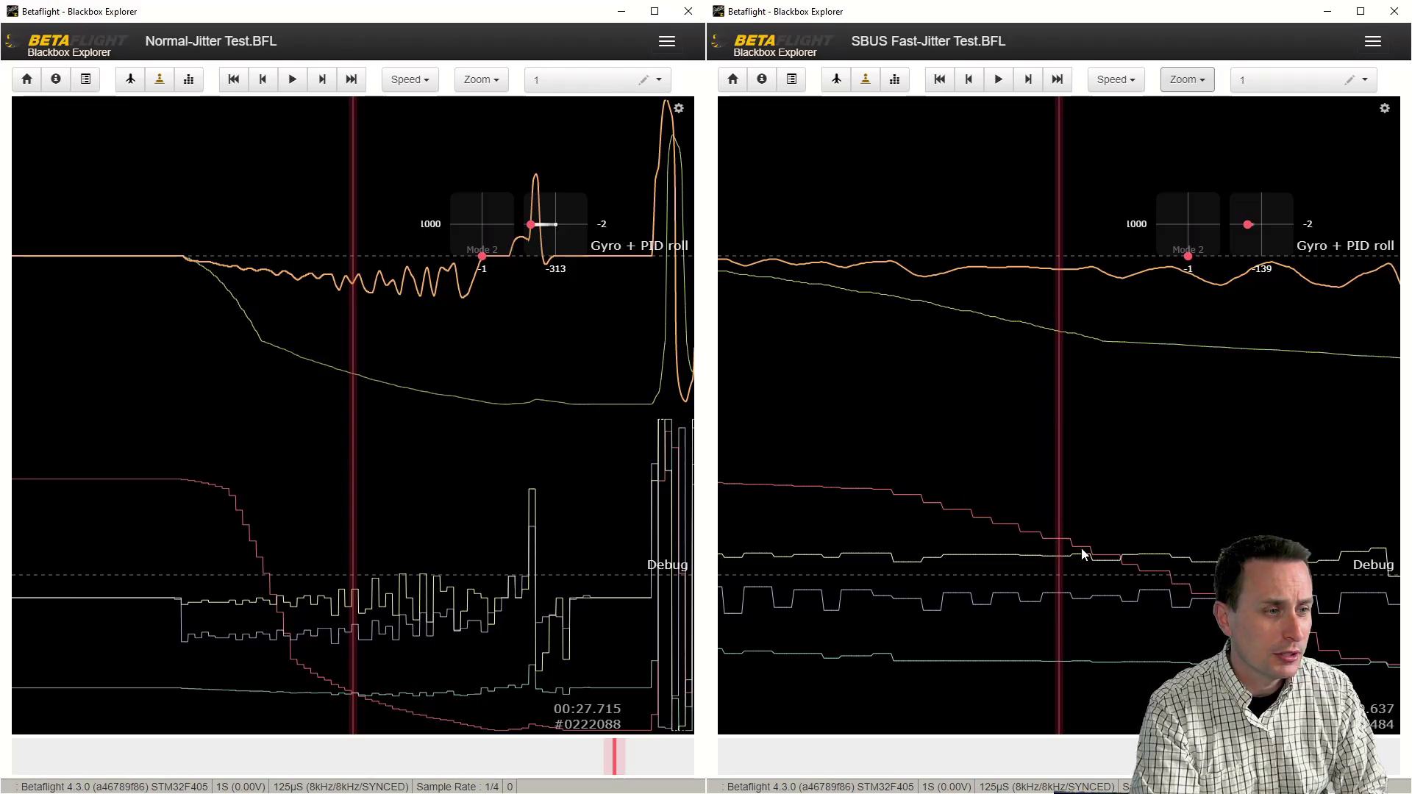
pyautogui.moveTo(1036, 523); pyautogui.dragTo(1095, 528)
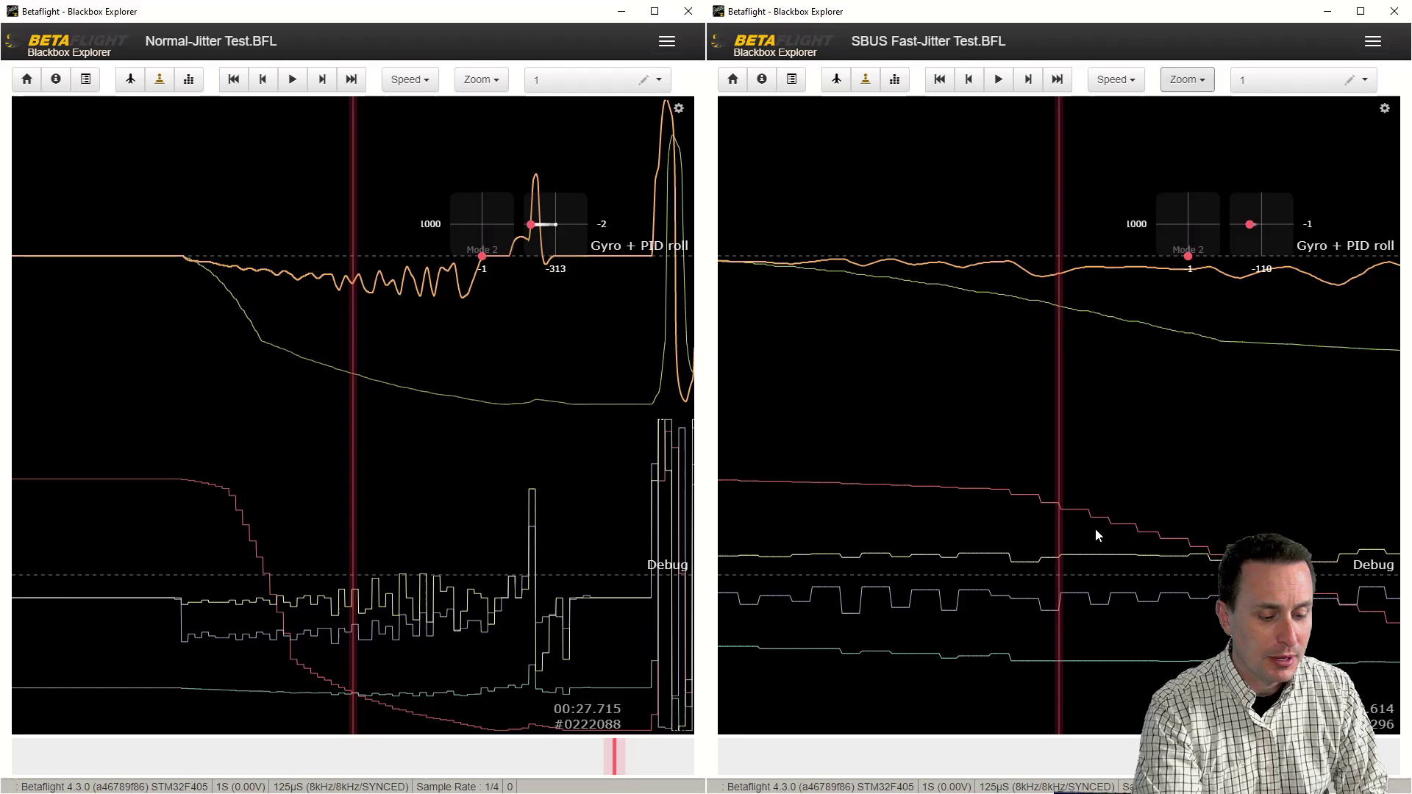
# Place and move time markers across successive SBUS Fast-Jitter setpoint steps to read their spacing.
pyautogui.press('m')
pyautogui.scroll(-2, 1096, 544)
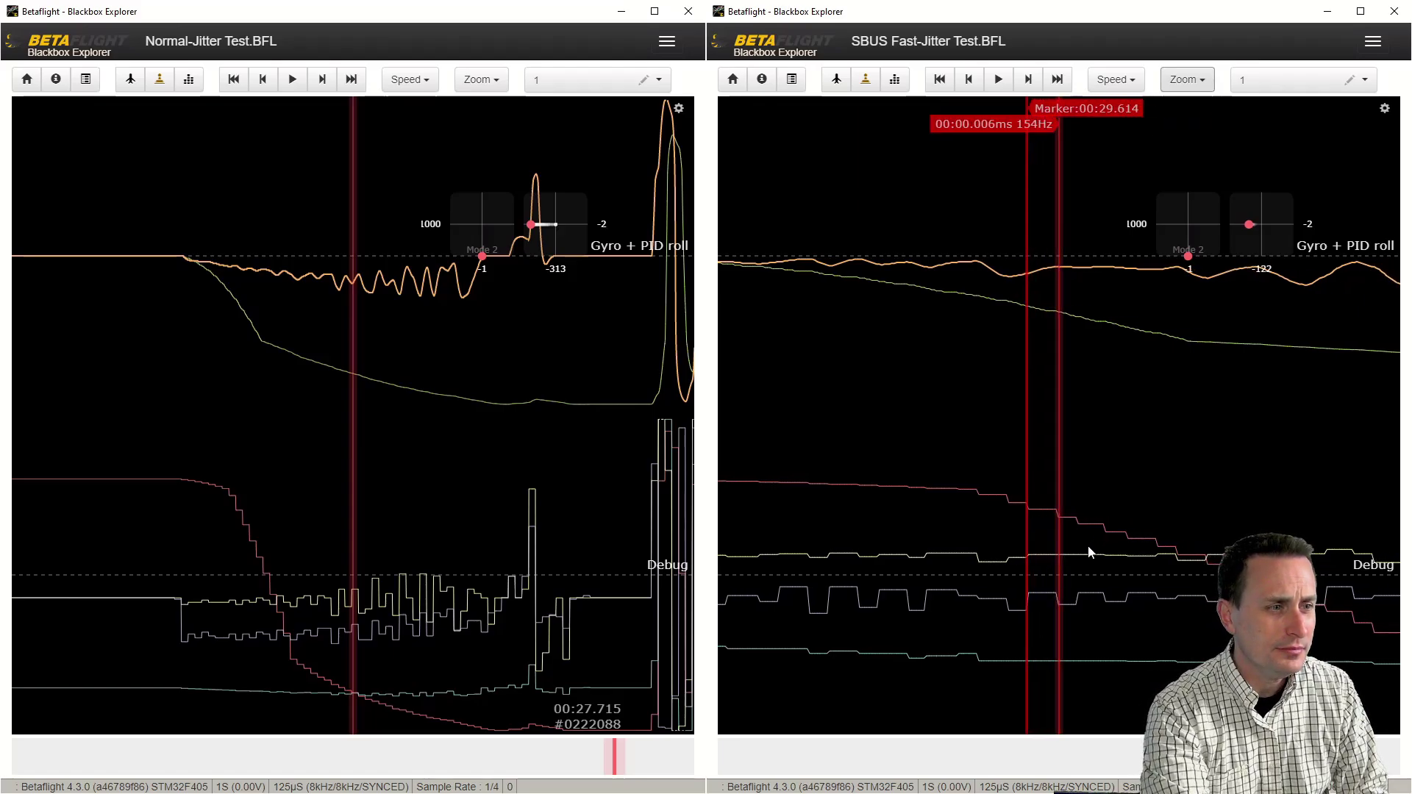
pyautogui.scroll(1, 1088, 545)
pyautogui.press('m')
pyautogui.scroll(-3, 1092, 548)
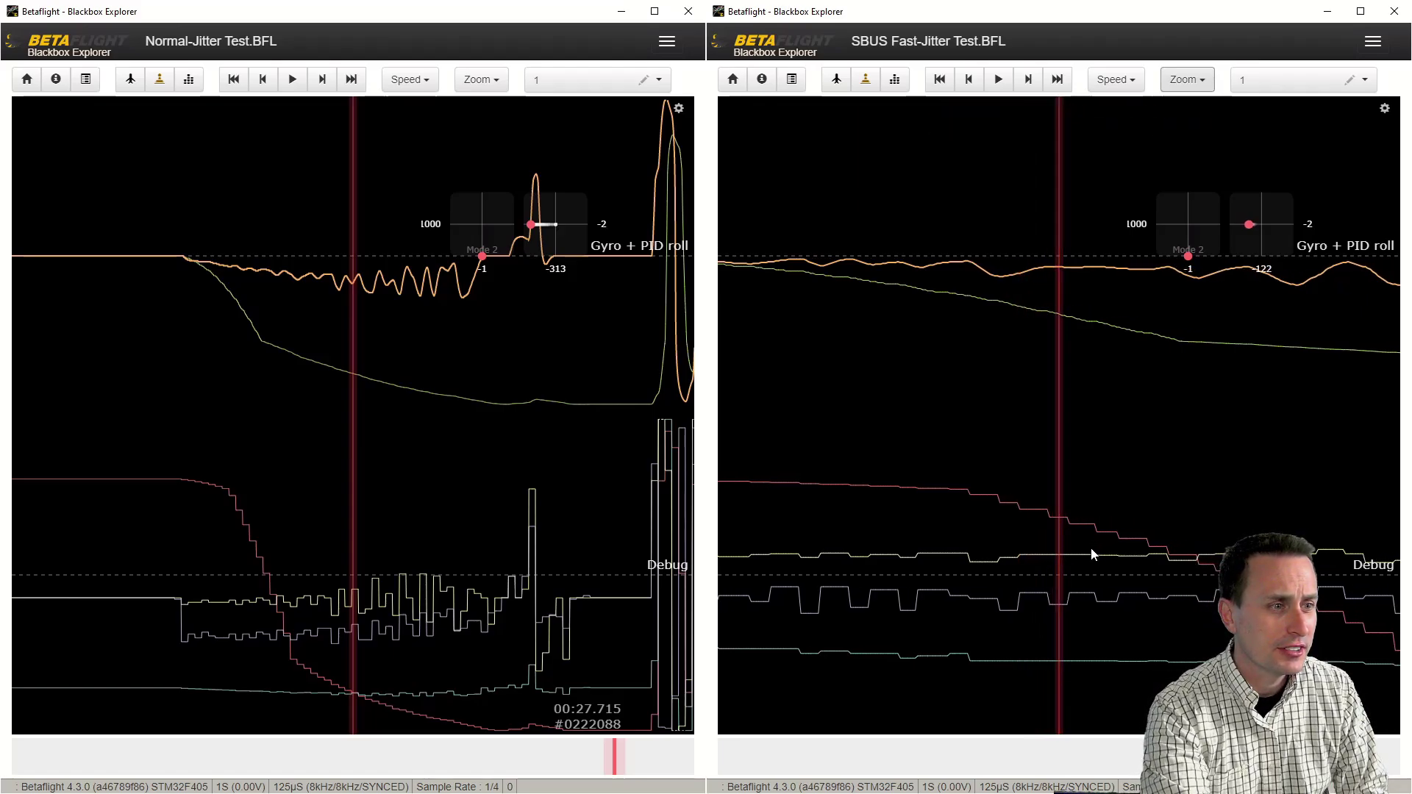
pyautogui.press('m')
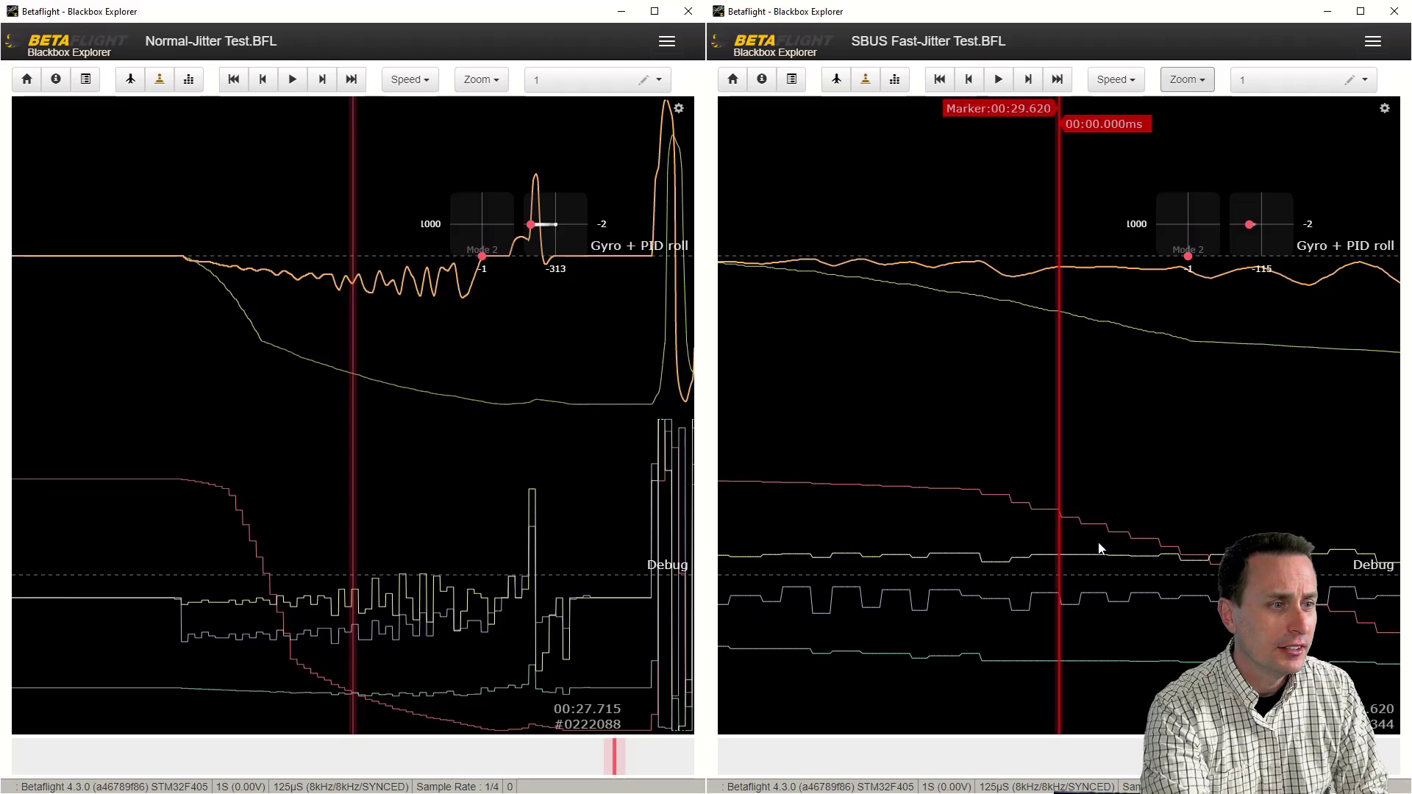
pyautogui.scroll(-3, 1089, 558)
pyautogui.press('m')
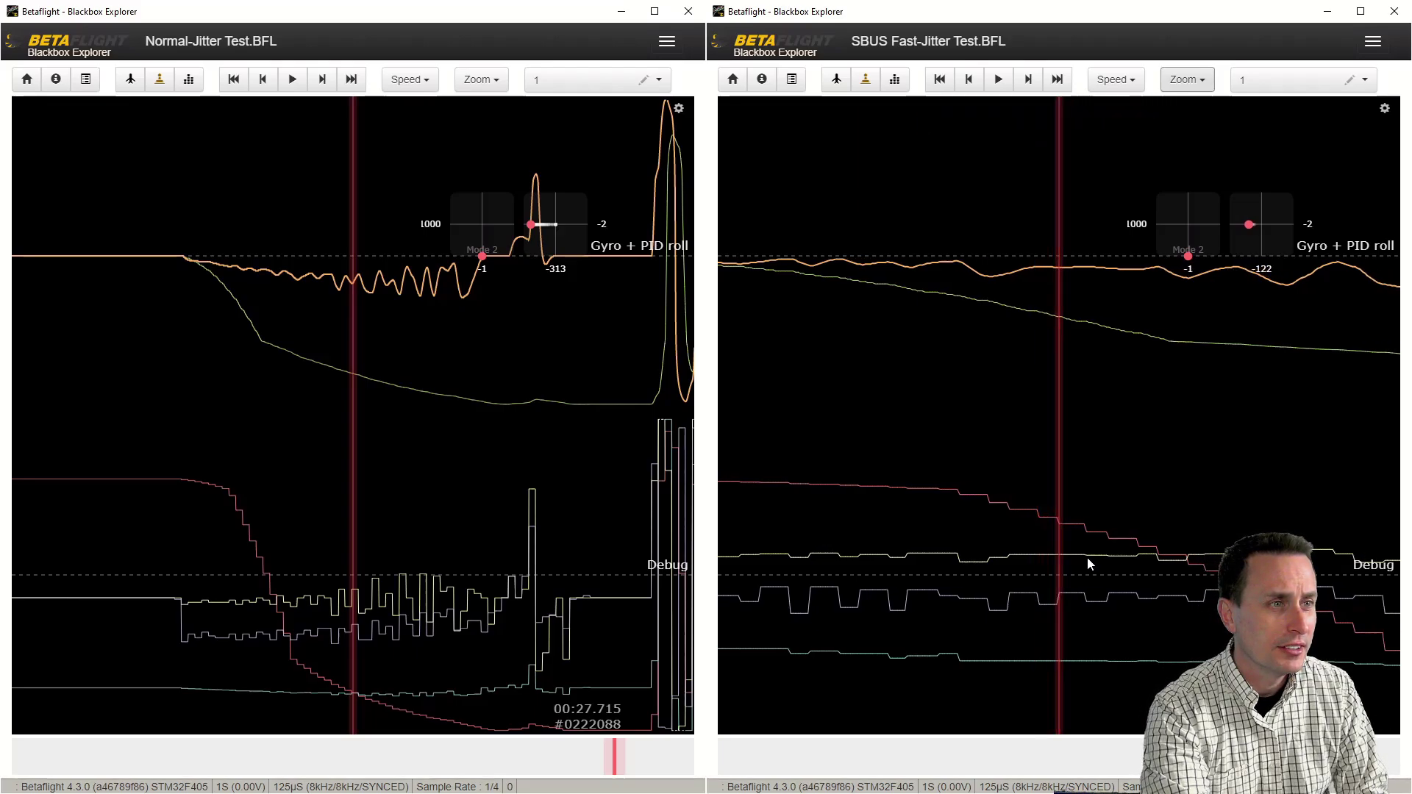
pyautogui.press('m')
pyautogui.scroll(-3, 1081, 563)
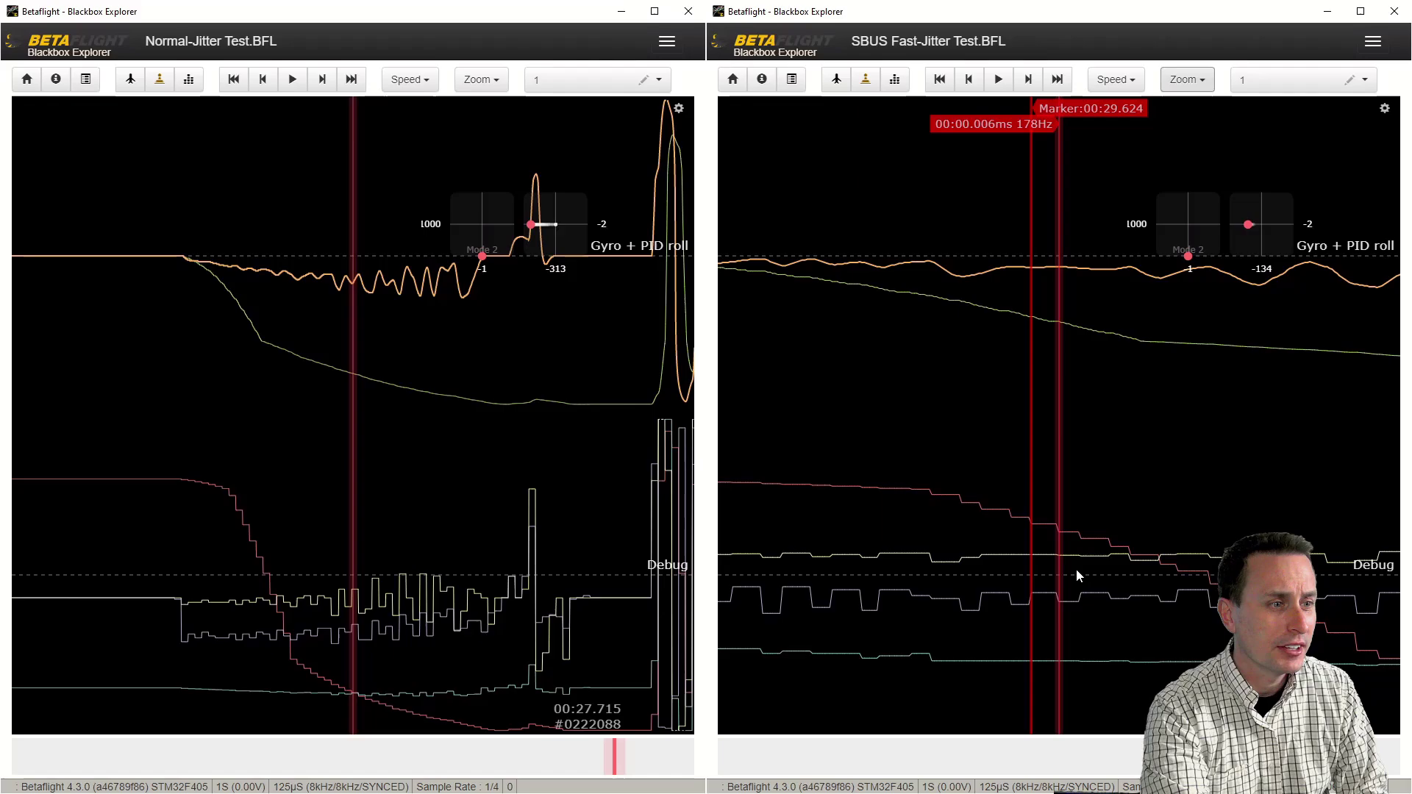
pyautogui.press('m')
pyautogui.press('m')
pyautogui.scroll(-3, 1075, 577)
pyautogui.scroll(-2, 1070, 583)
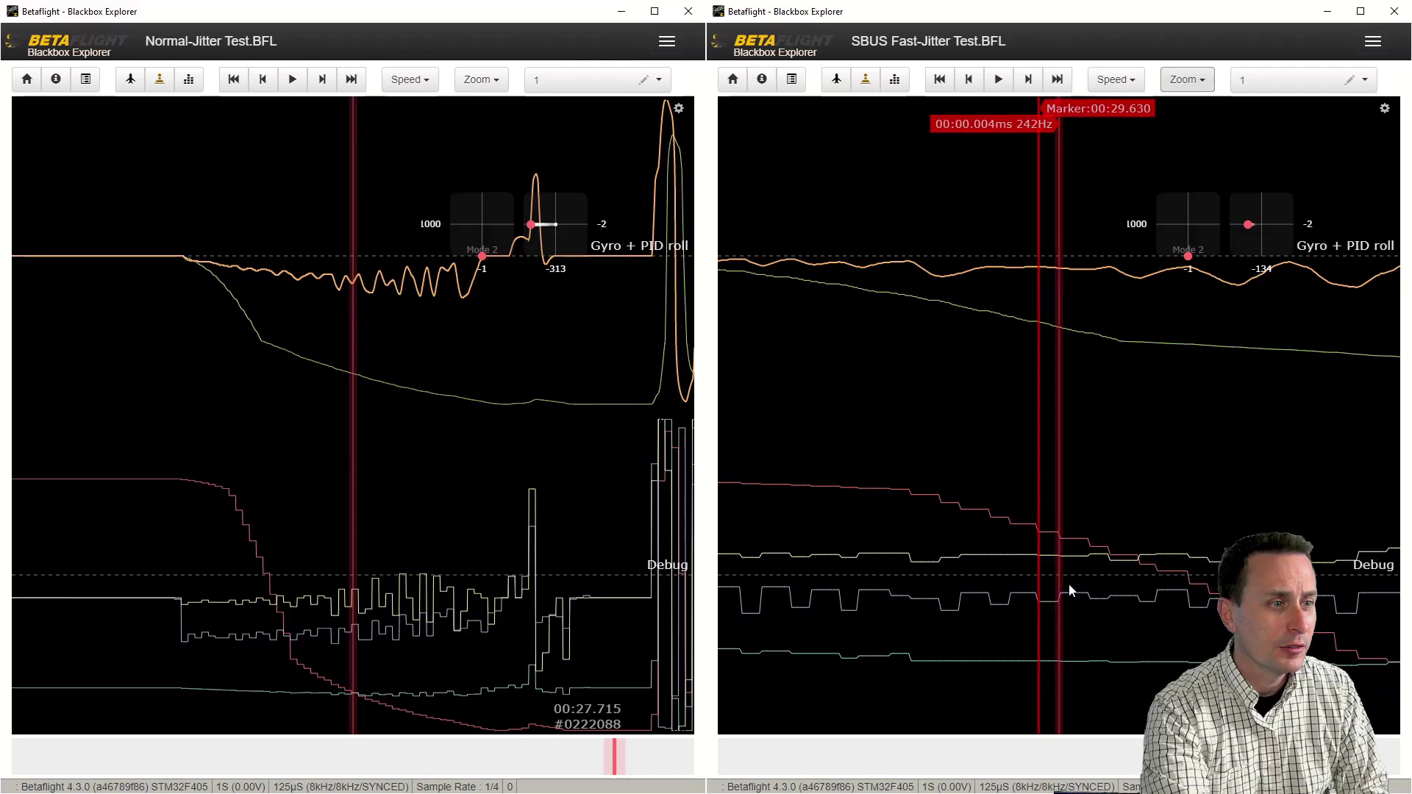
pyautogui.press('m')
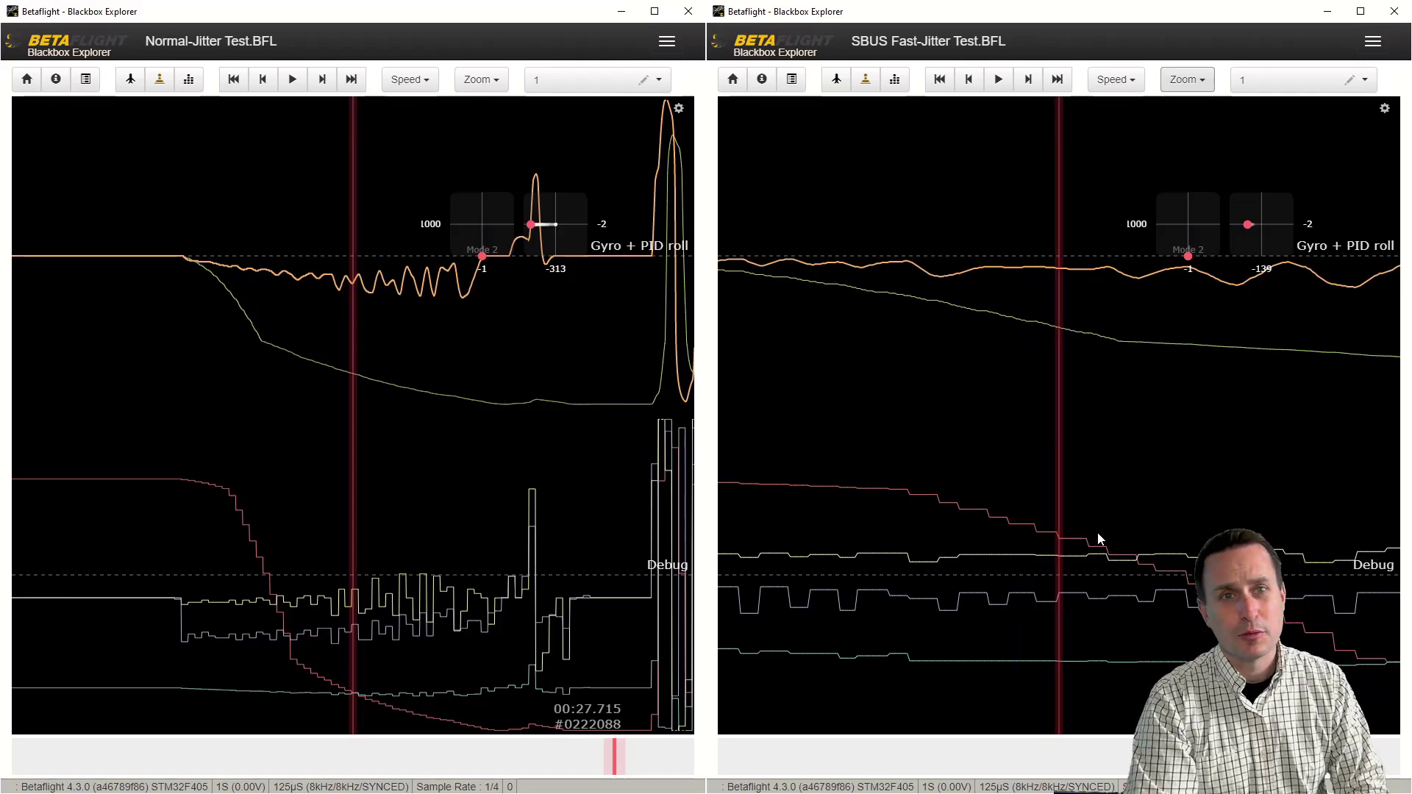
# Place time markers on the Normal-Jitter log's setpoint steps.
pyautogui.click(419, 478)
pyautogui.scroll(2, 420, 478)
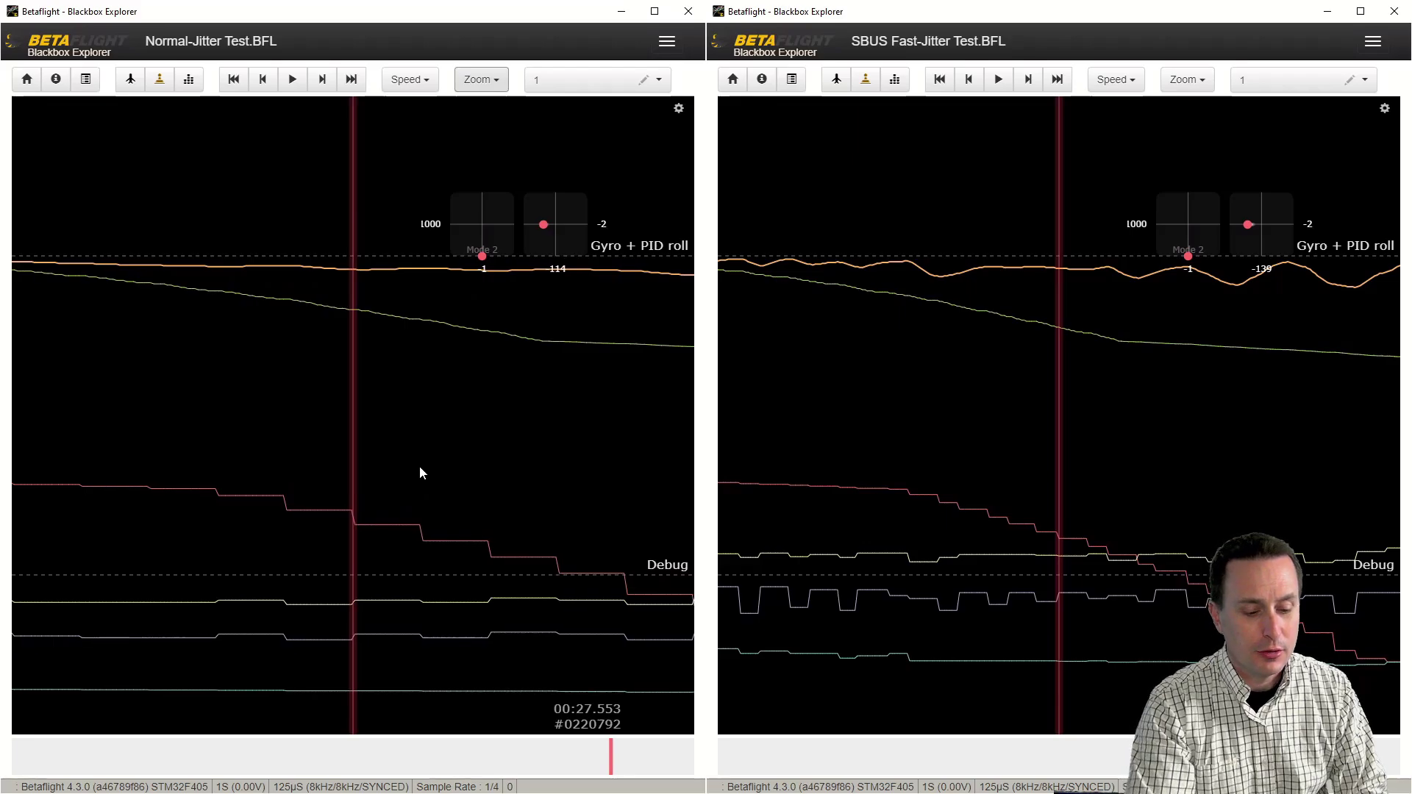
pyautogui.press('m')
pyautogui.scroll(-3, 449, 478)
pyautogui.scroll(1, 463, 495)
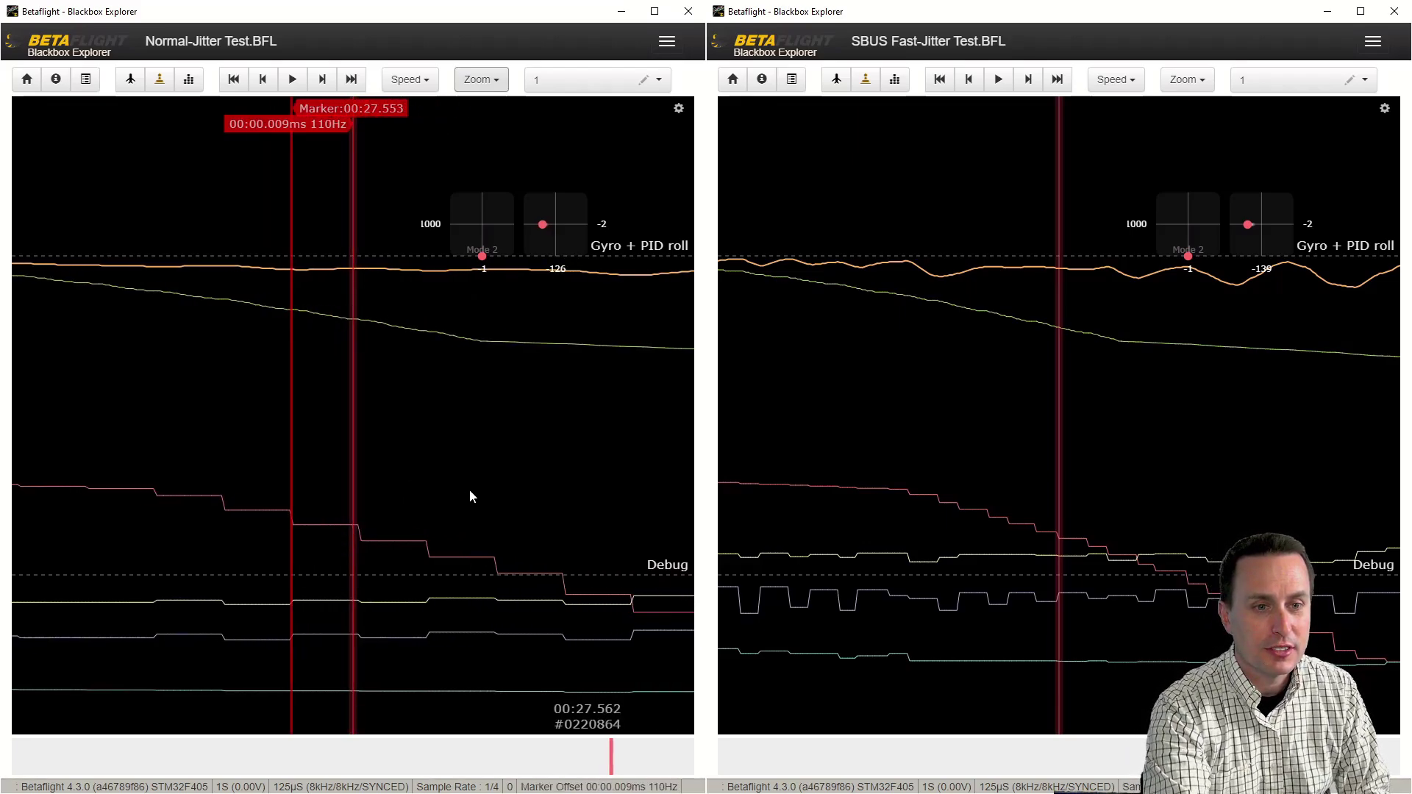
pyautogui.press('m')
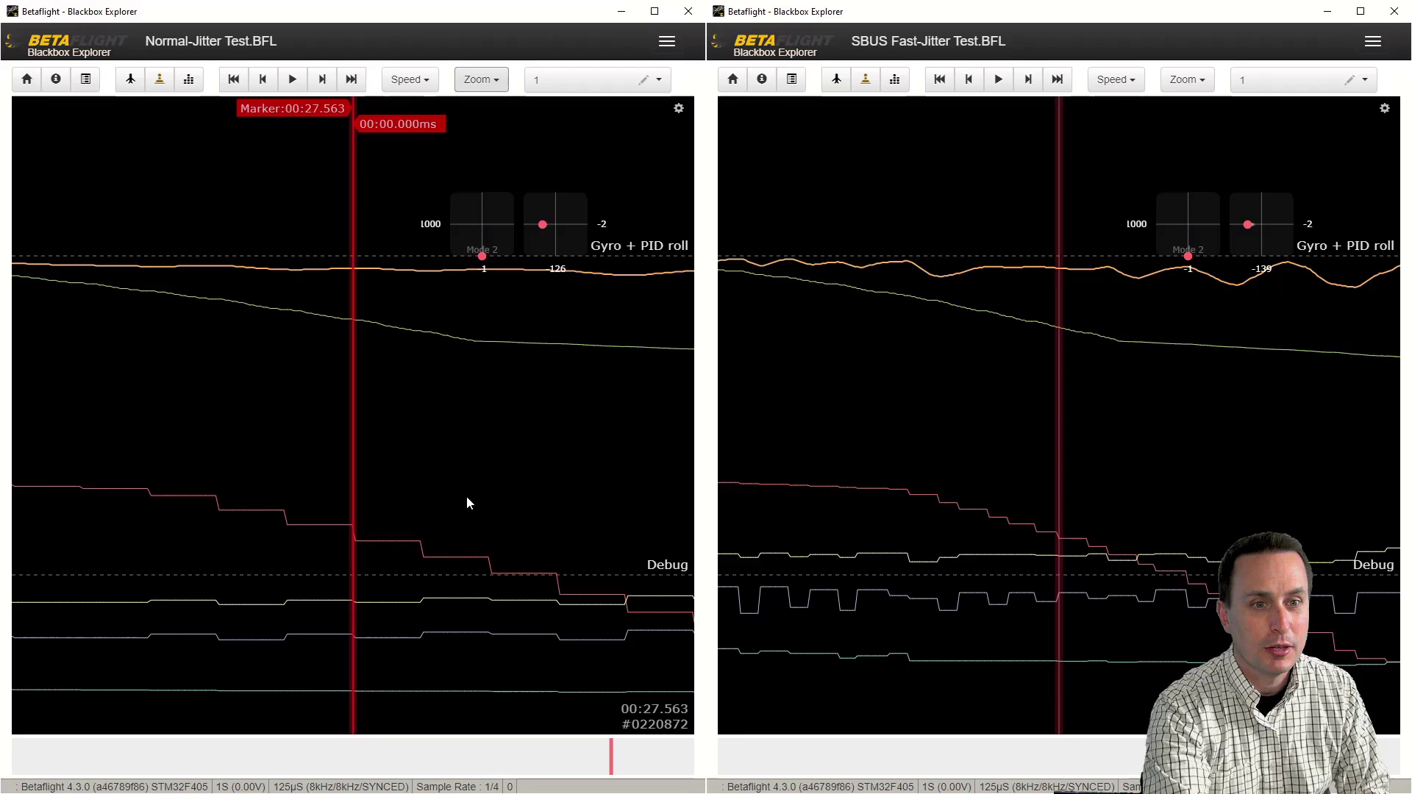
# Remove the time marker from the Normal-Jitter log, leaving only its playhead at 00:27.593.
pyautogui.scroll(-3, 455, 513)
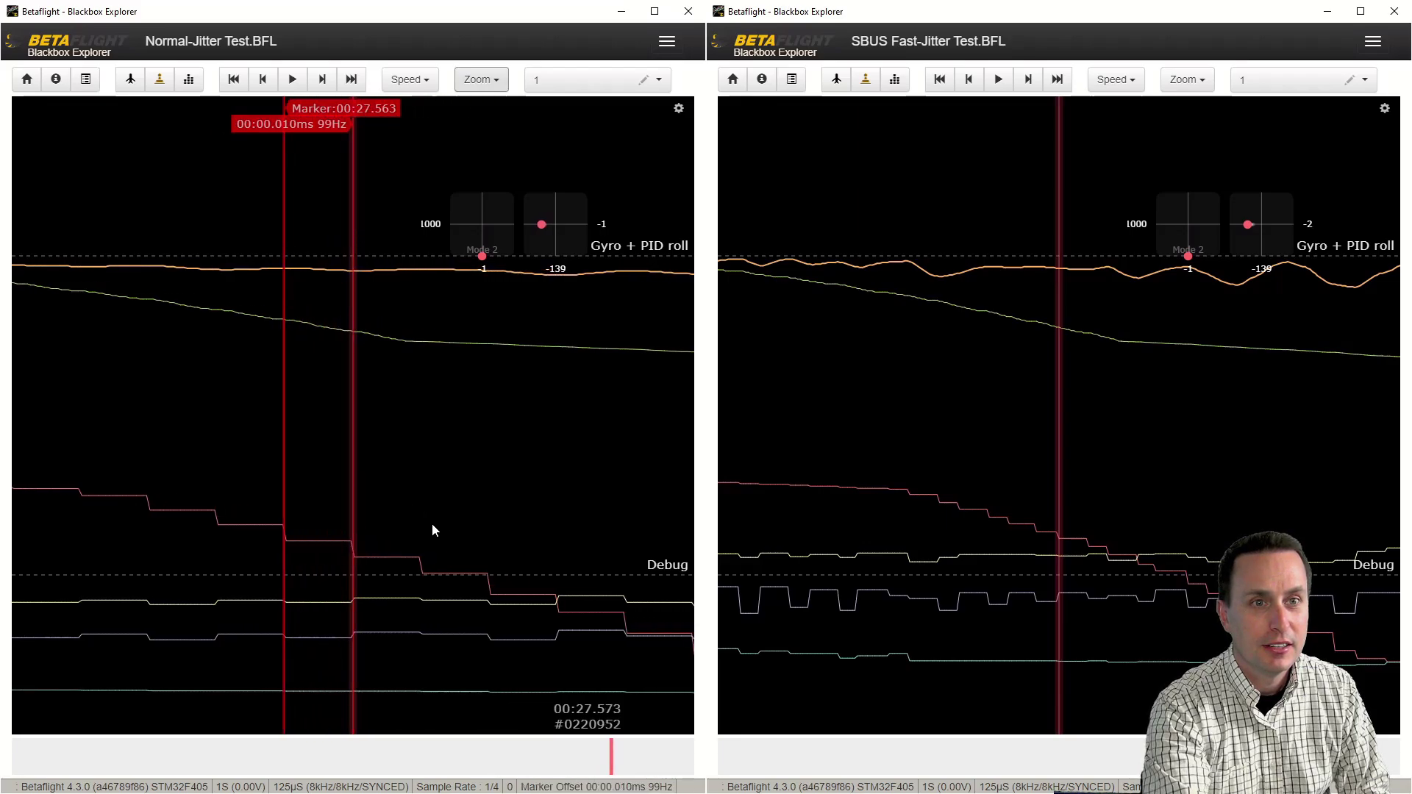
pyautogui.press('m')
pyautogui.press('m')
pyautogui.scroll(-3, 487, 522)
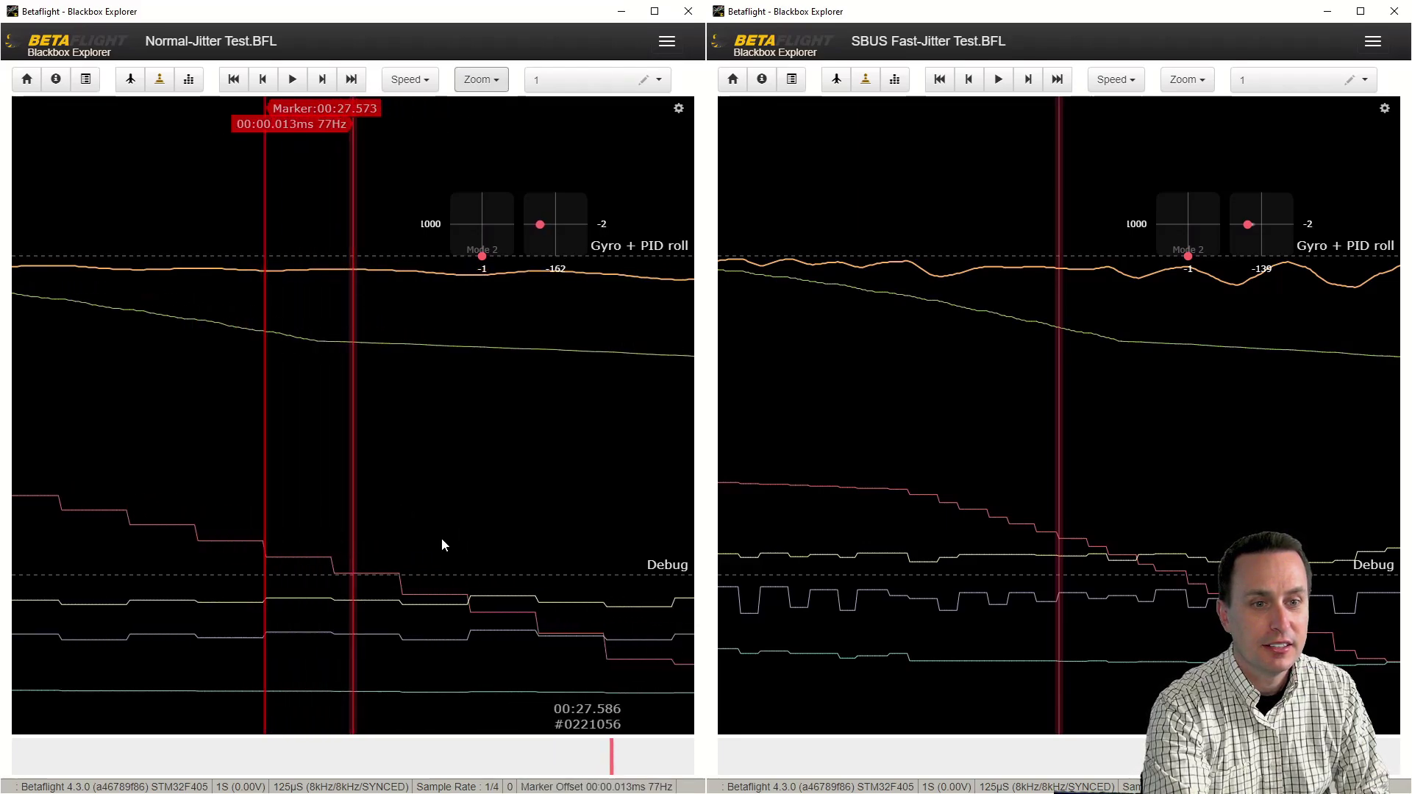
pyautogui.press('m')
pyautogui.press('m')
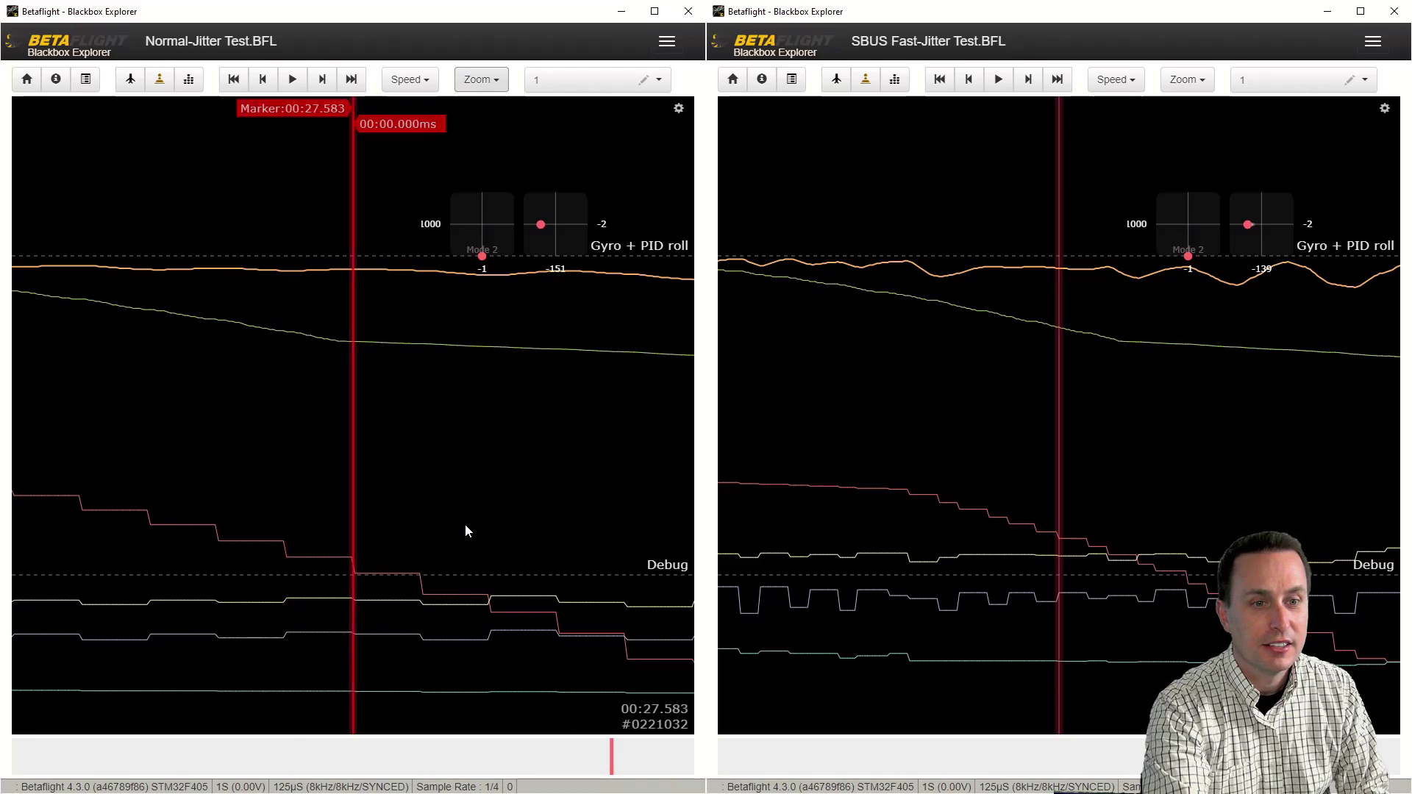
pyautogui.scroll(-3, 456, 530)
pyautogui.scroll(-1, 434, 550)
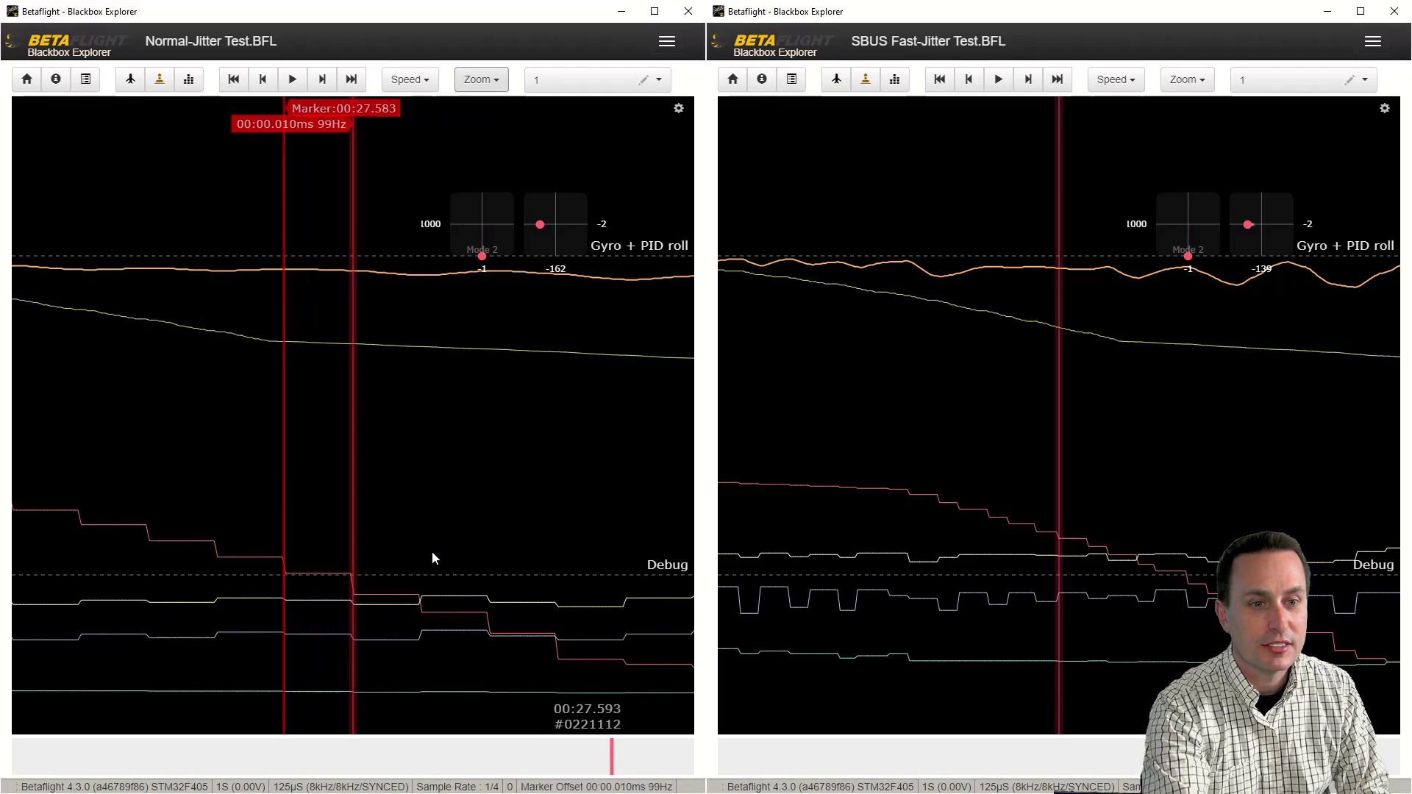
pyautogui.press('m')
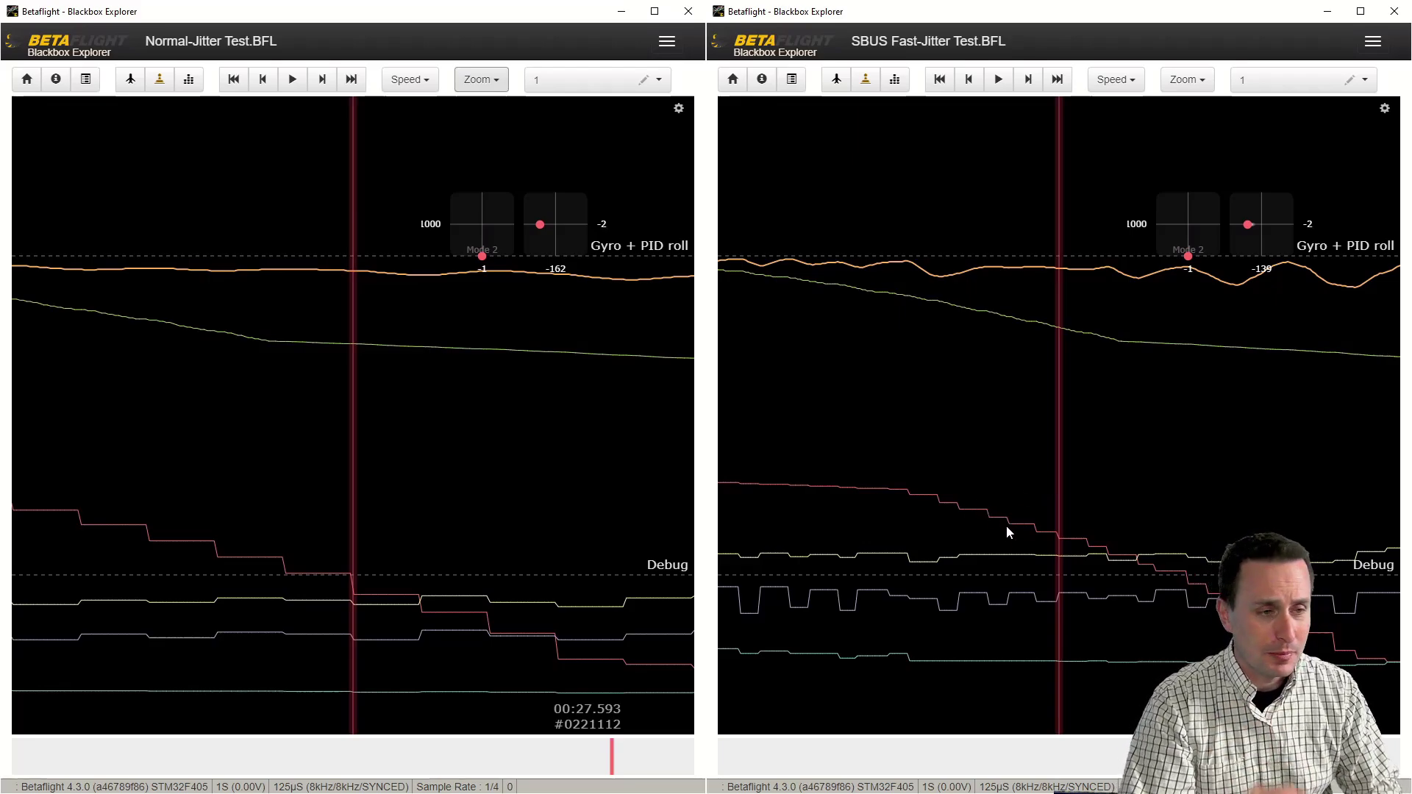
# Zoom the SBUS log back out to 100%, then bring up the Normal-Jitter log's zoom setting.
pyautogui.click(1165, 79)
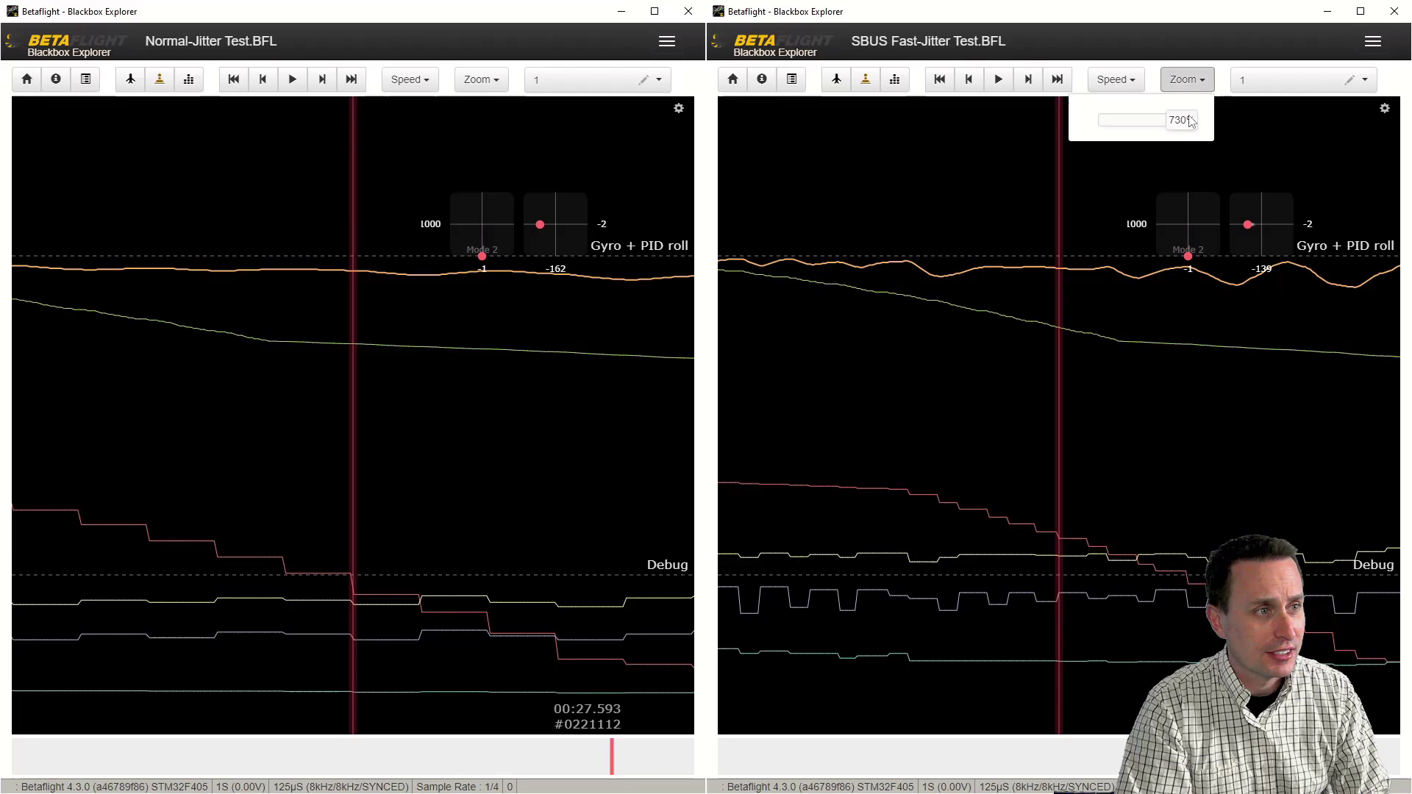
pyautogui.click(1185, 121)
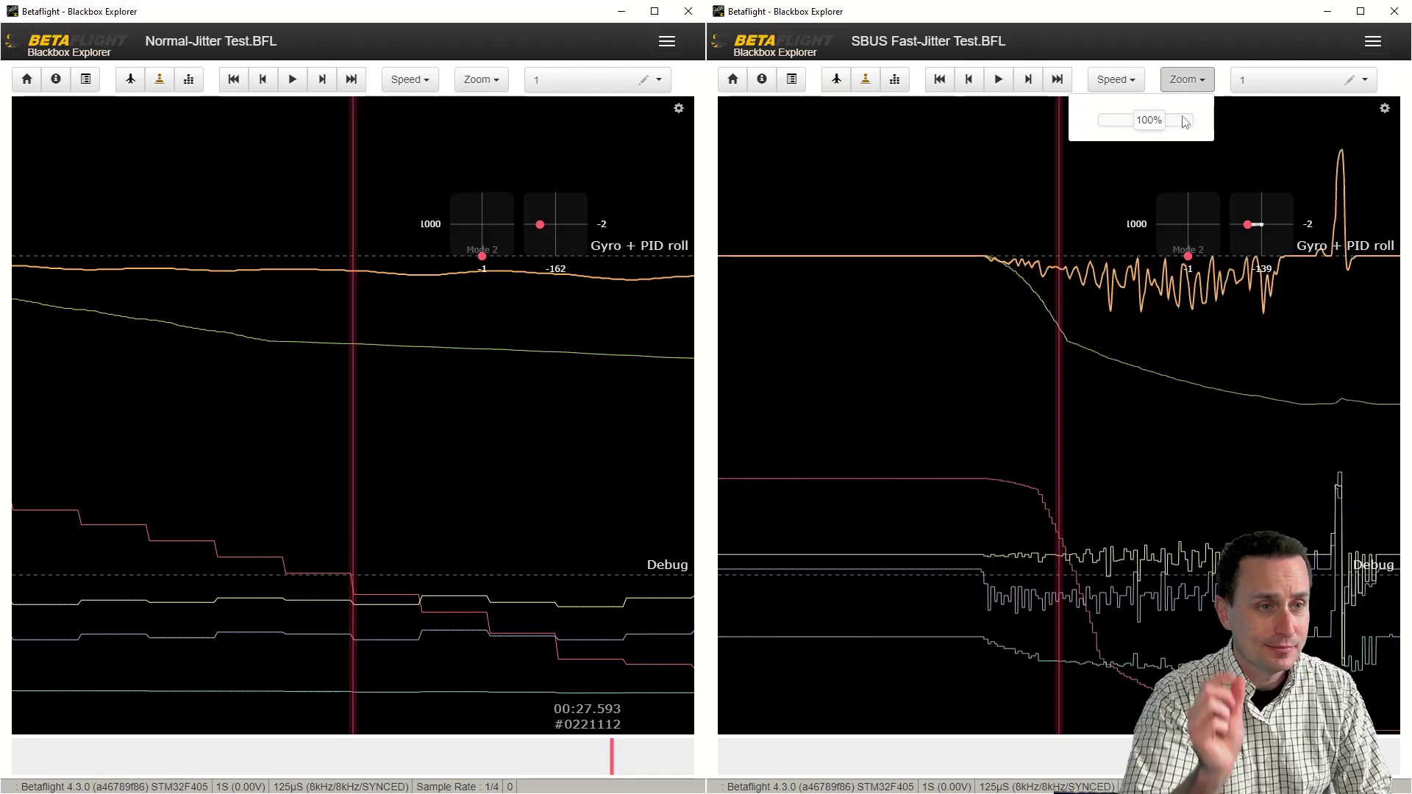
pyautogui.click(474, 79)
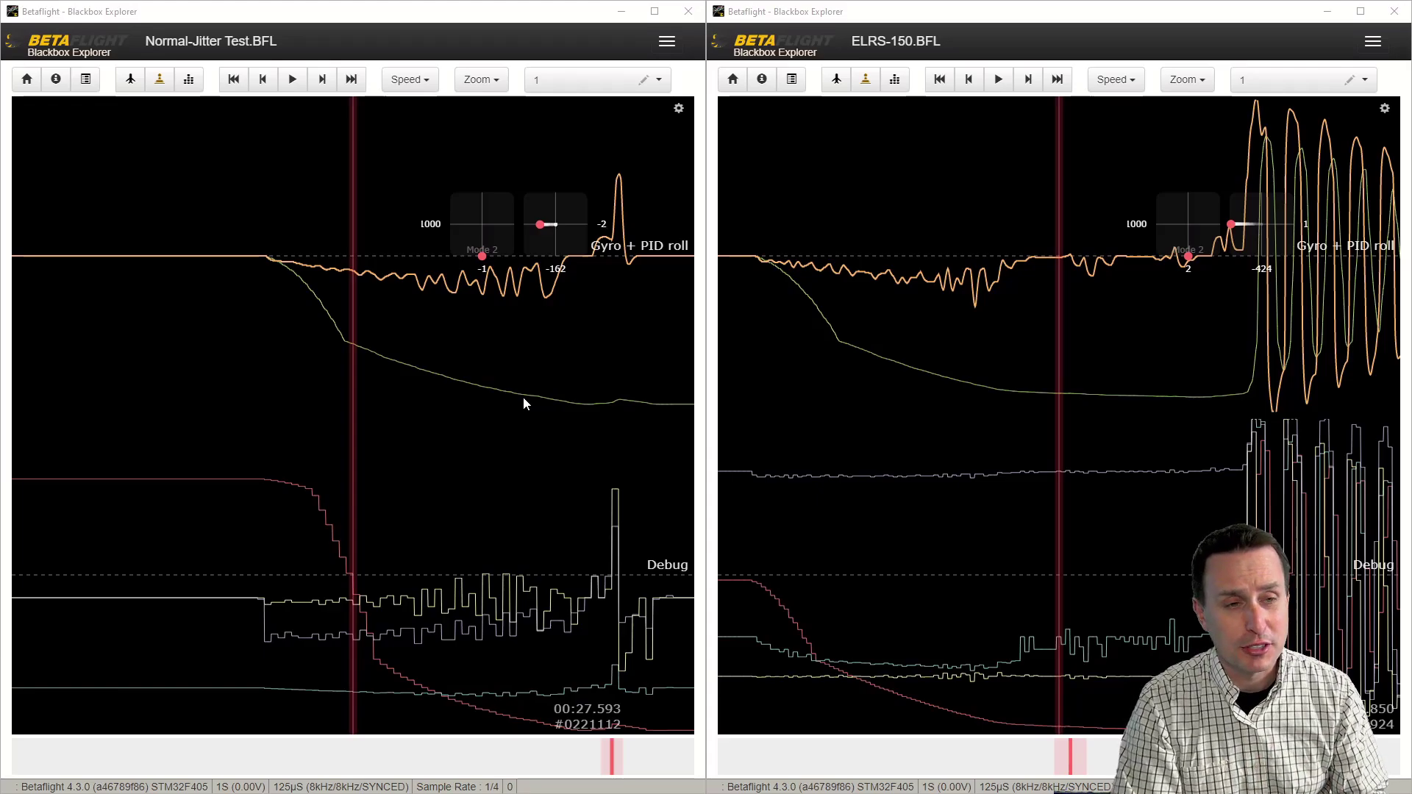
# Advance the Normal-Jitter log slightly to 00:27.649.
pyautogui.click(280, 509)
pyautogui.scroll(-2, 272, 503)
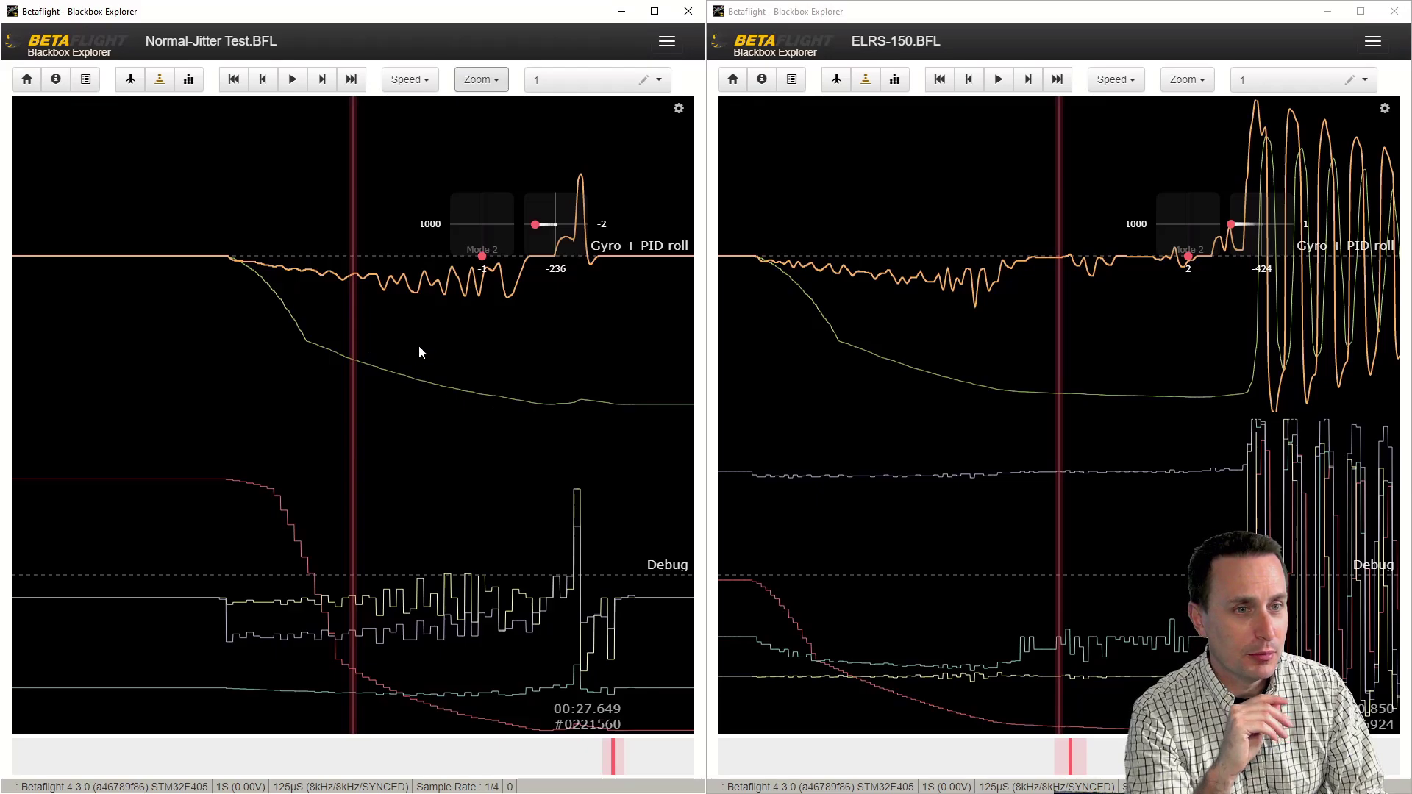
# Scrub the Normal-Jitter log back and forth and pan the ELRS-150 log earlier.
pyautogui.scroll(-3, 486, 327)
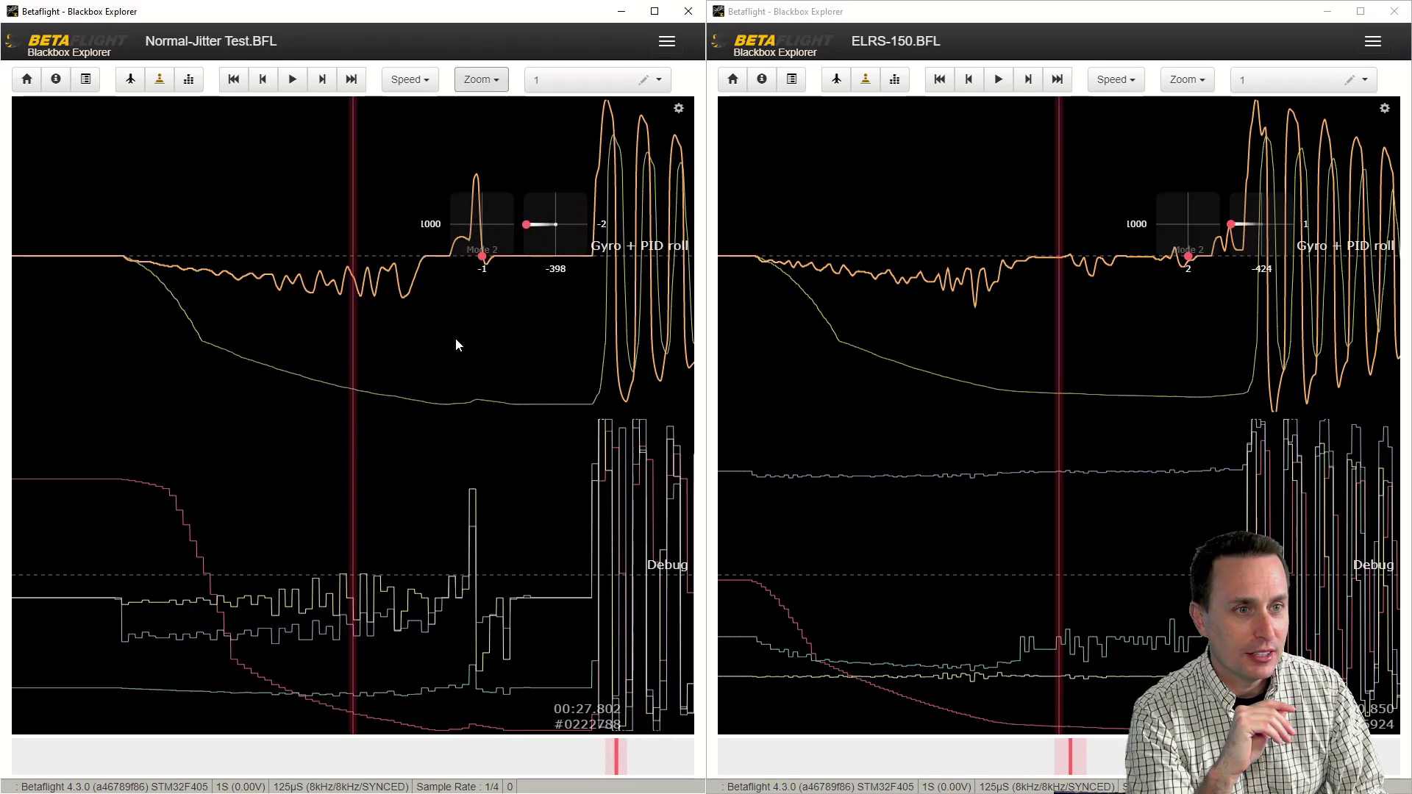
pyautogui.scroll(-1, 1066, 354)
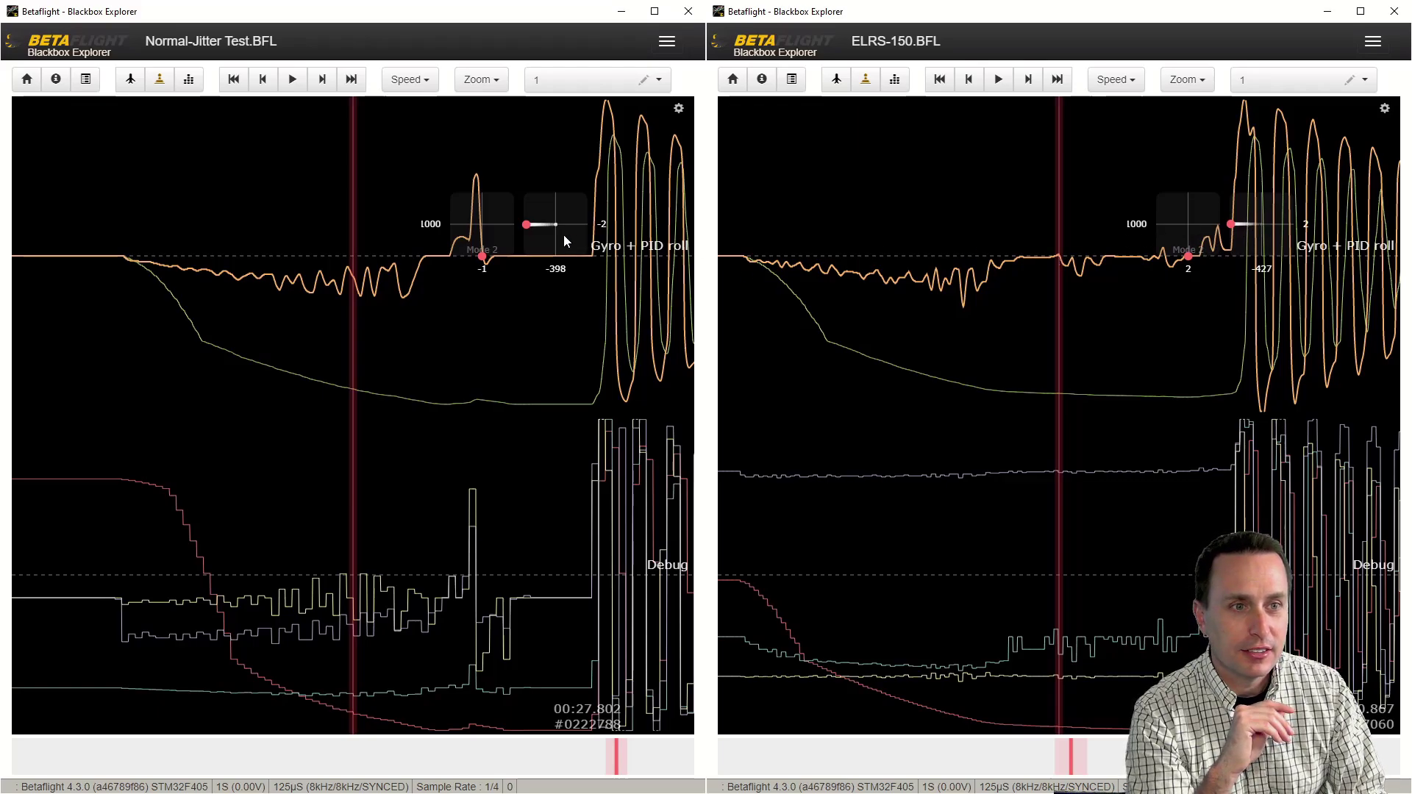
pyautogui.scroll(5, 485, 327)
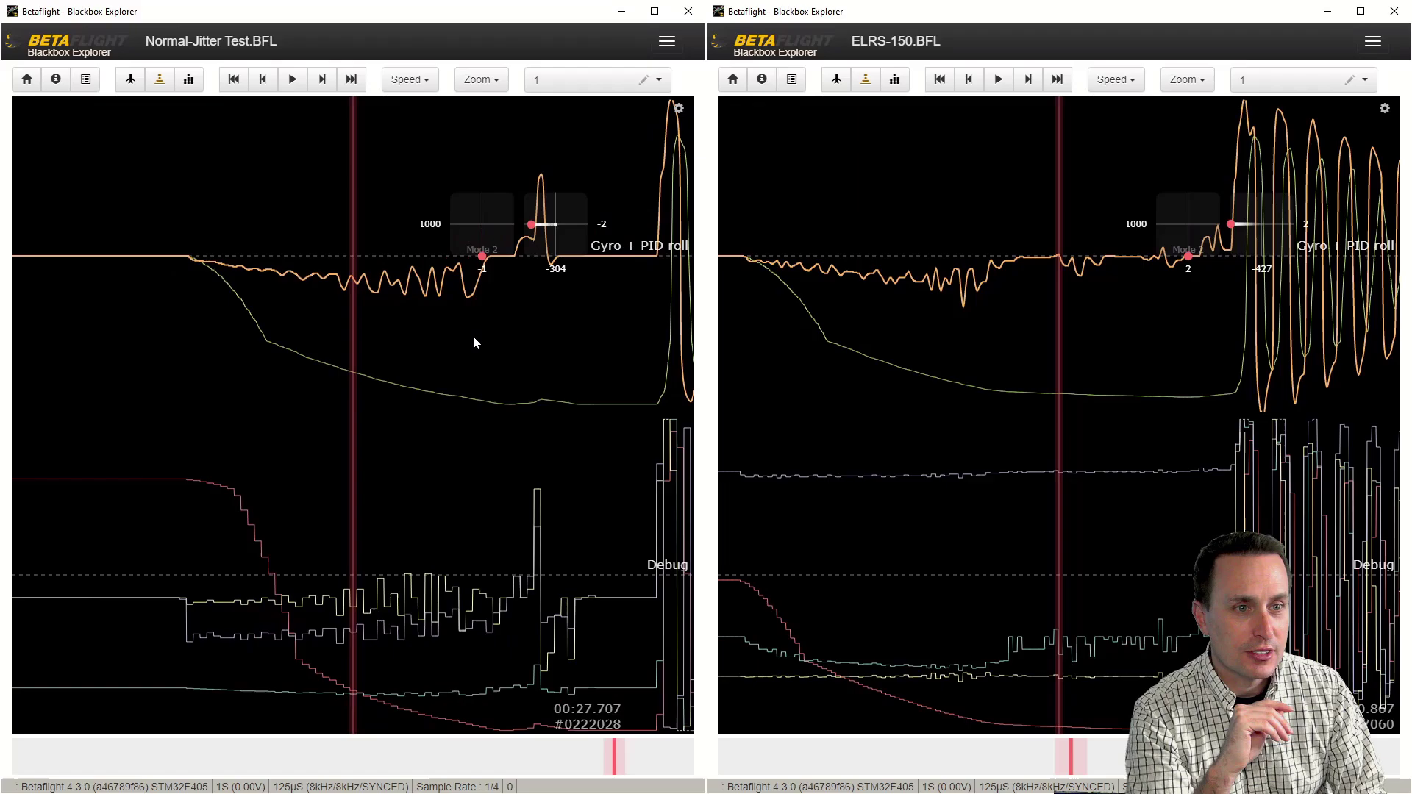
pyautogui.moveTo(578, 354); pyautogui.dragTo(451, 406)
pyautogui.moveTo(961, 324); pyautogui.dragTo(996, 318)
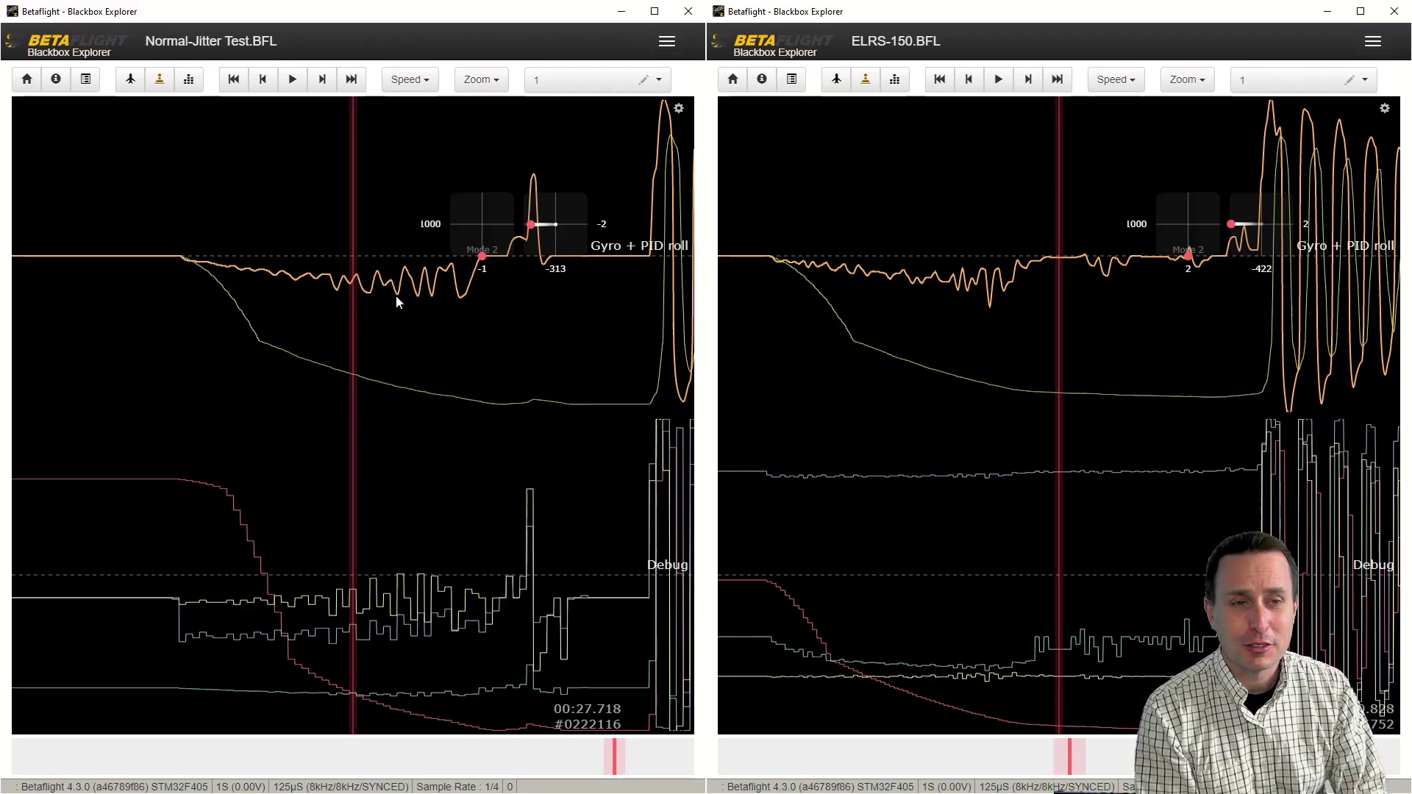
# Rewind the ELRS-150 log until its large oscillations leave the view, Normal-Jitter at 00:27.830.
pyautogui.scroll(-3, 440, 321)
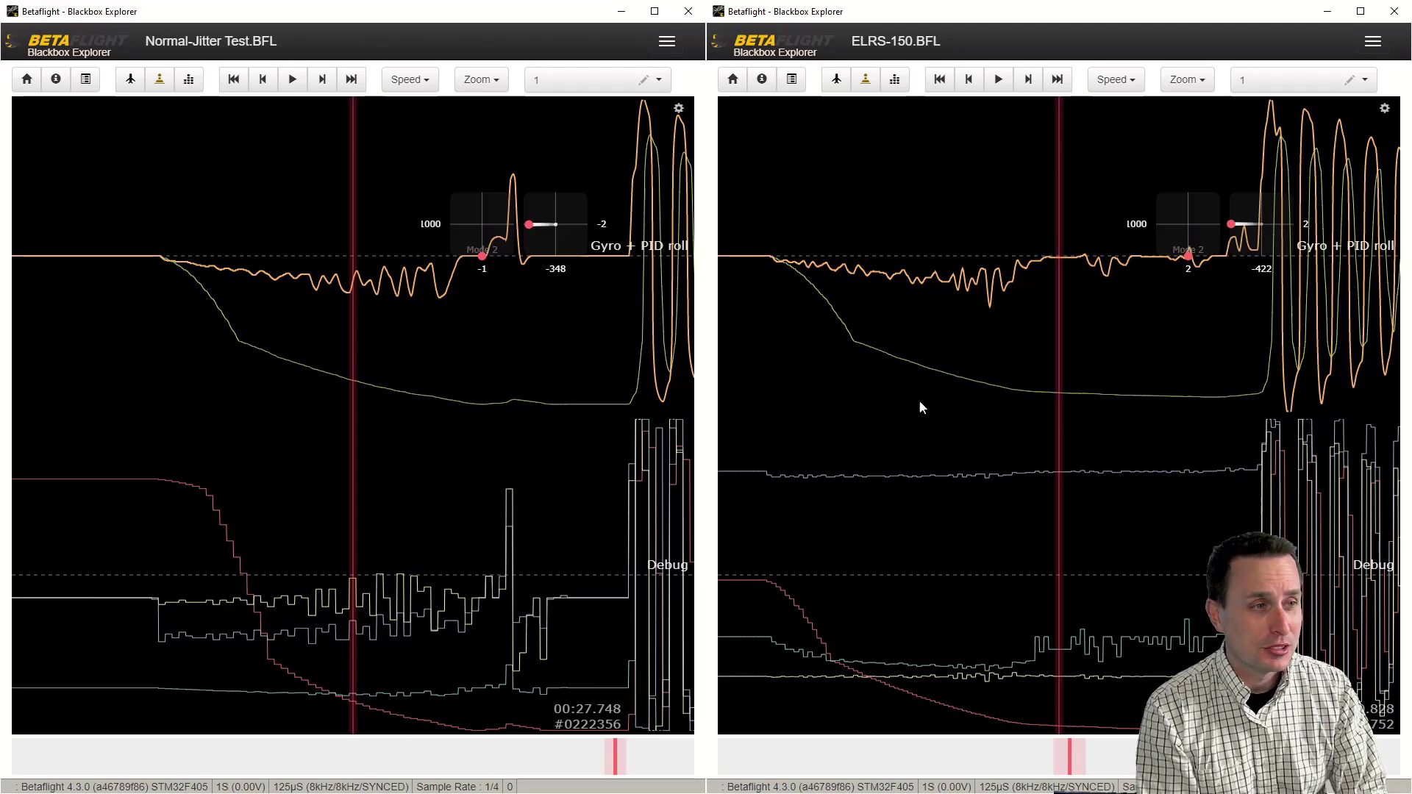
pyautogui.scroll(-2, 1071, 413)
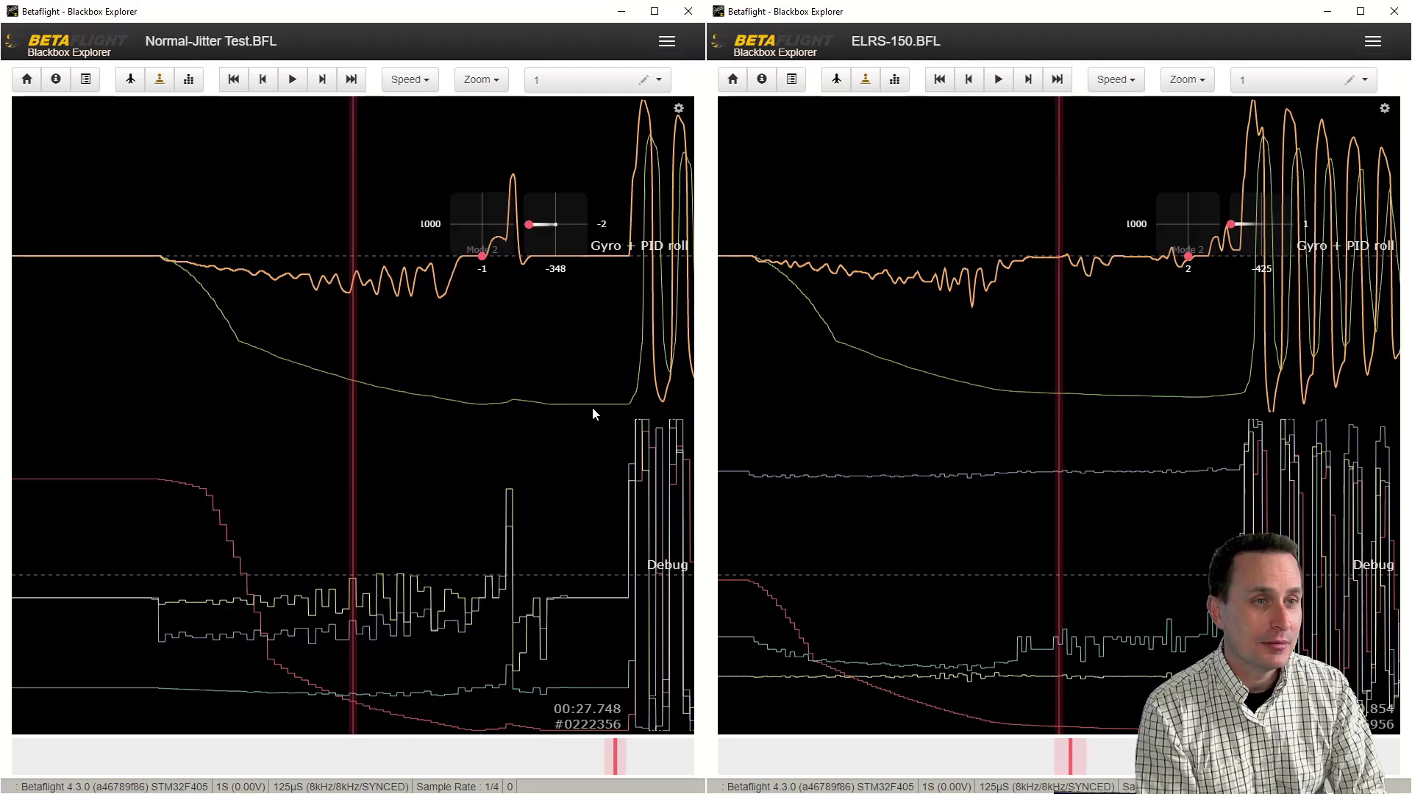
pyautogui.scroll(-10, 592, 414)
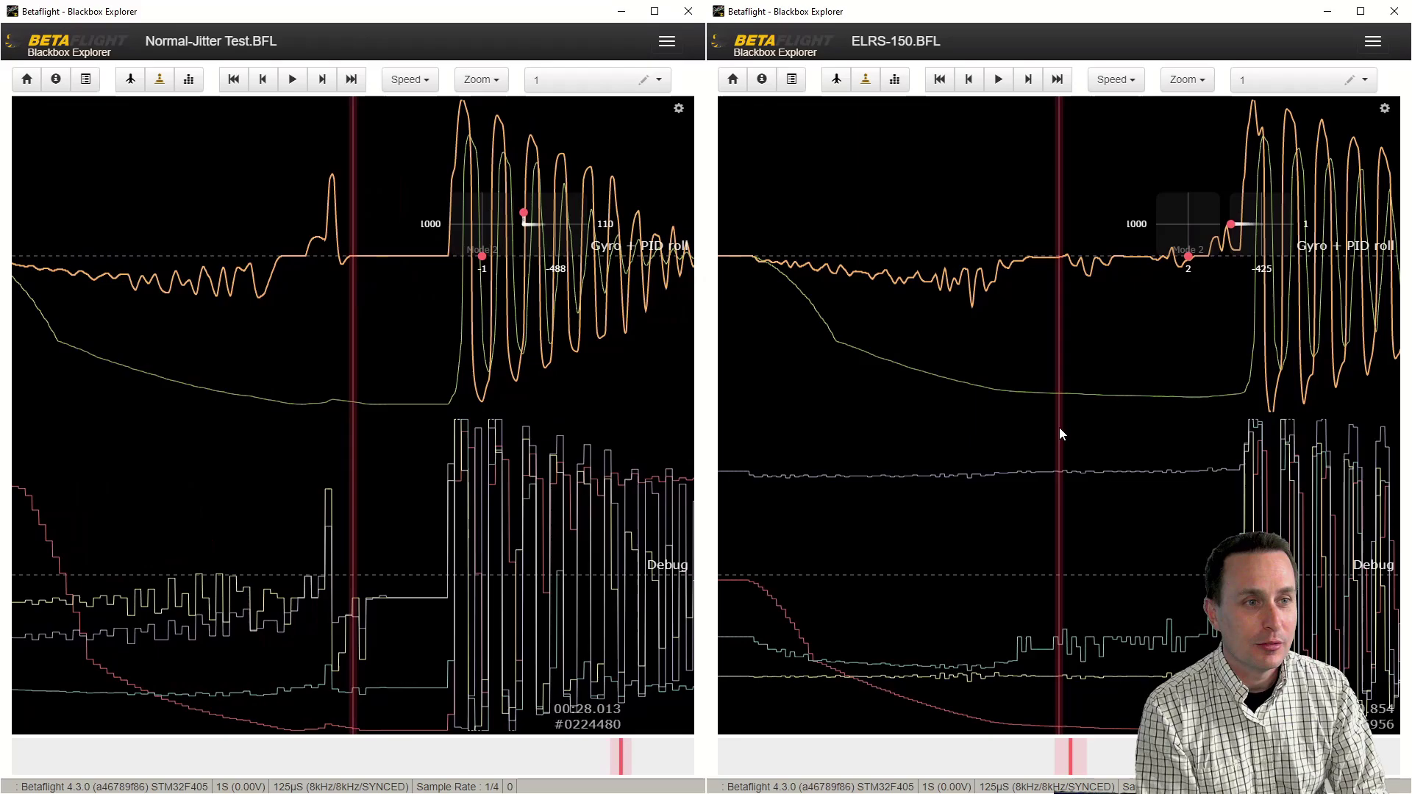
pyautogui.scroll(-5, 1044, 437)
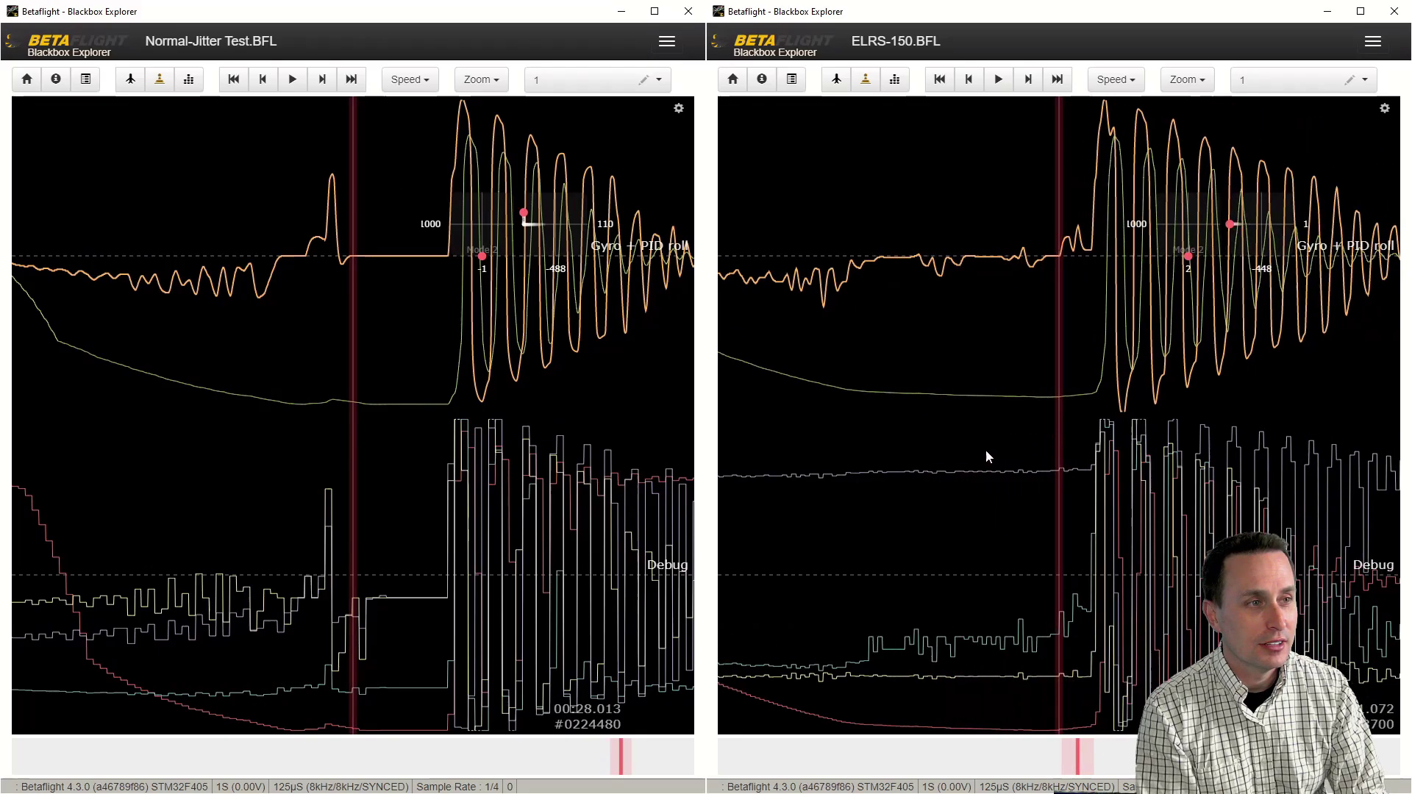
pyautogui.scroll(4, 989, 457)
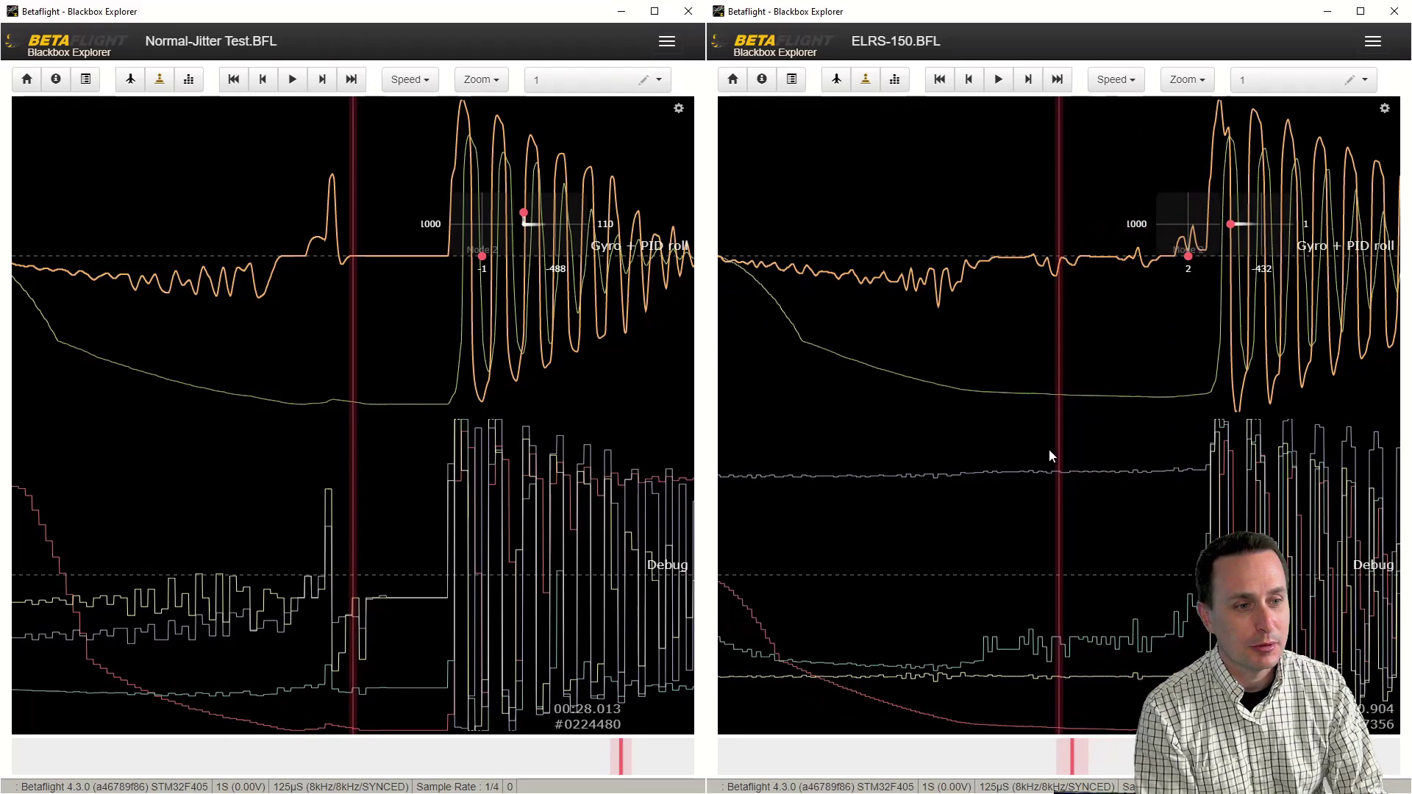
pyautogui.scroll(2, 1049, 448)
pyautogui.scroll(5, 1014, 438)
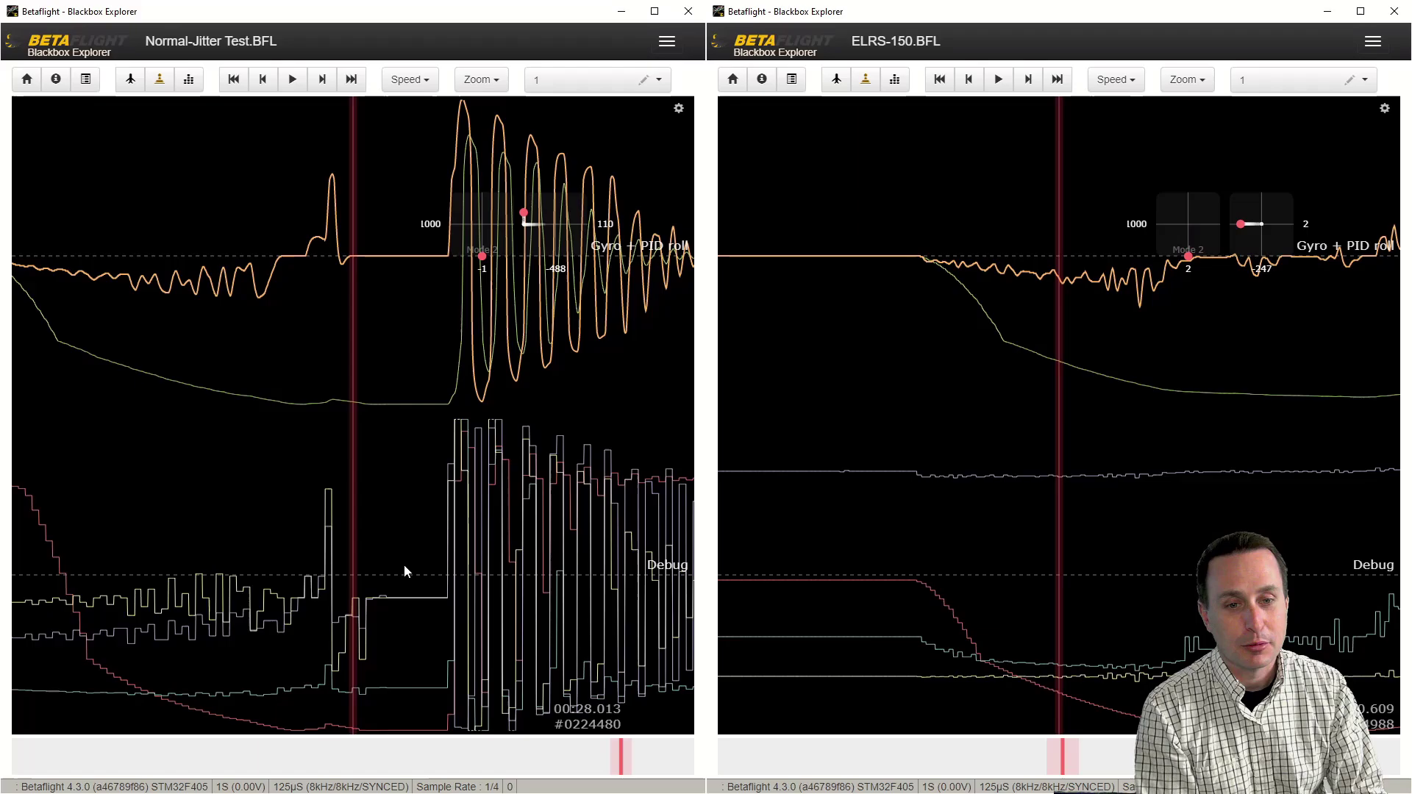
pyautogui.scroll(4, 406, 562)
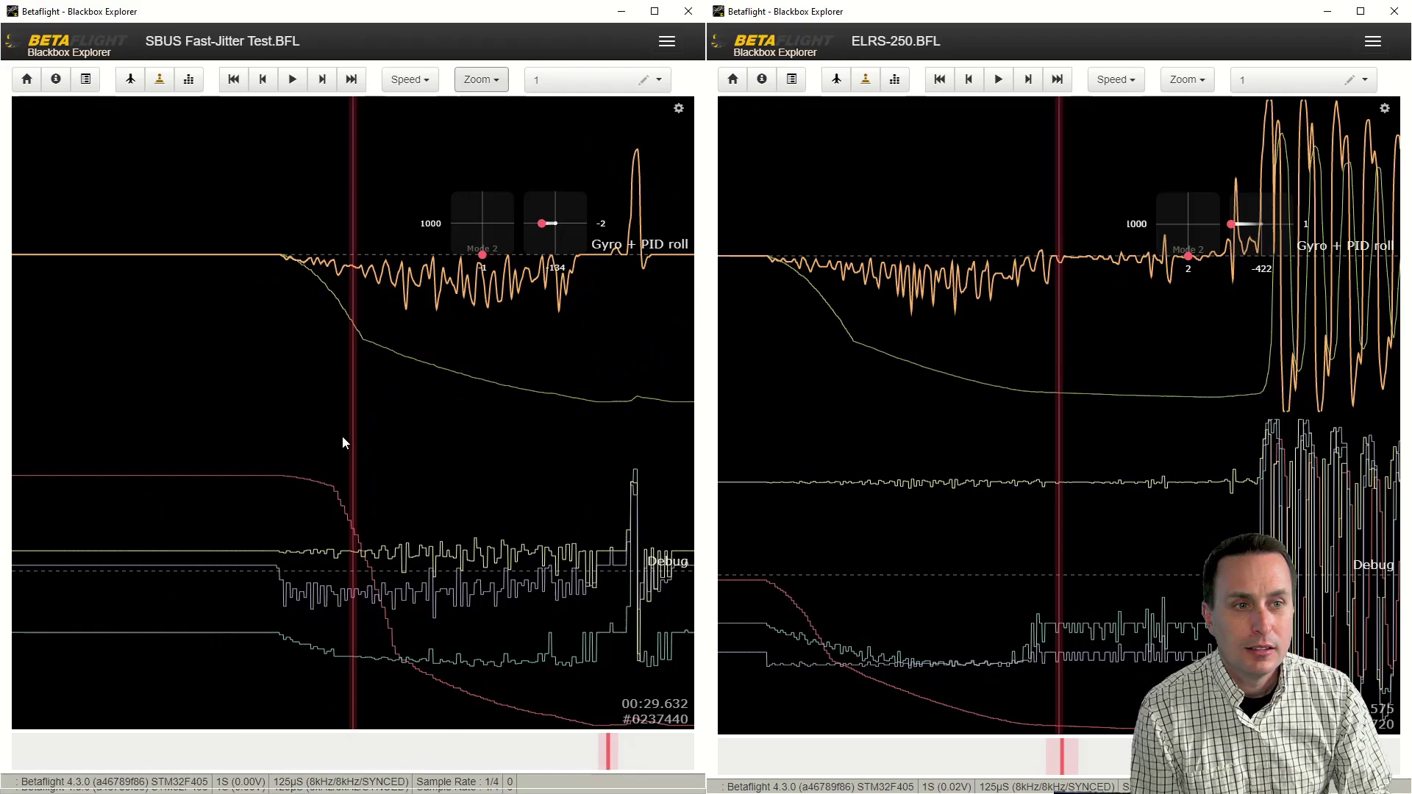
# Step the SBUS Fast-Jitter log to 00:30.145 and ELRS-250 to their roll oscillation start.
pyautogui.moveTo(342, 435); pyautogui.dragTo(329, 439)
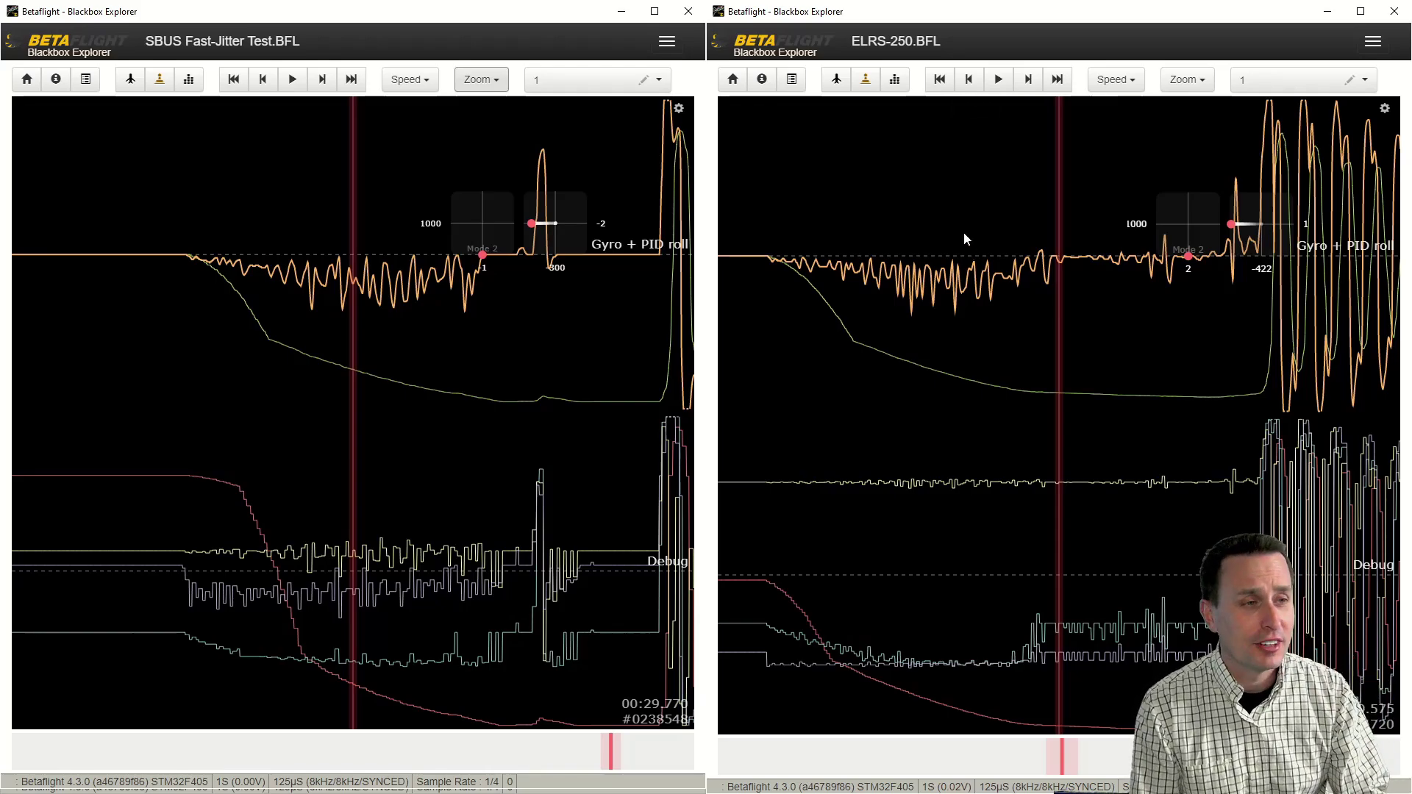
pyautogui.scroll(-3, 458, 416)
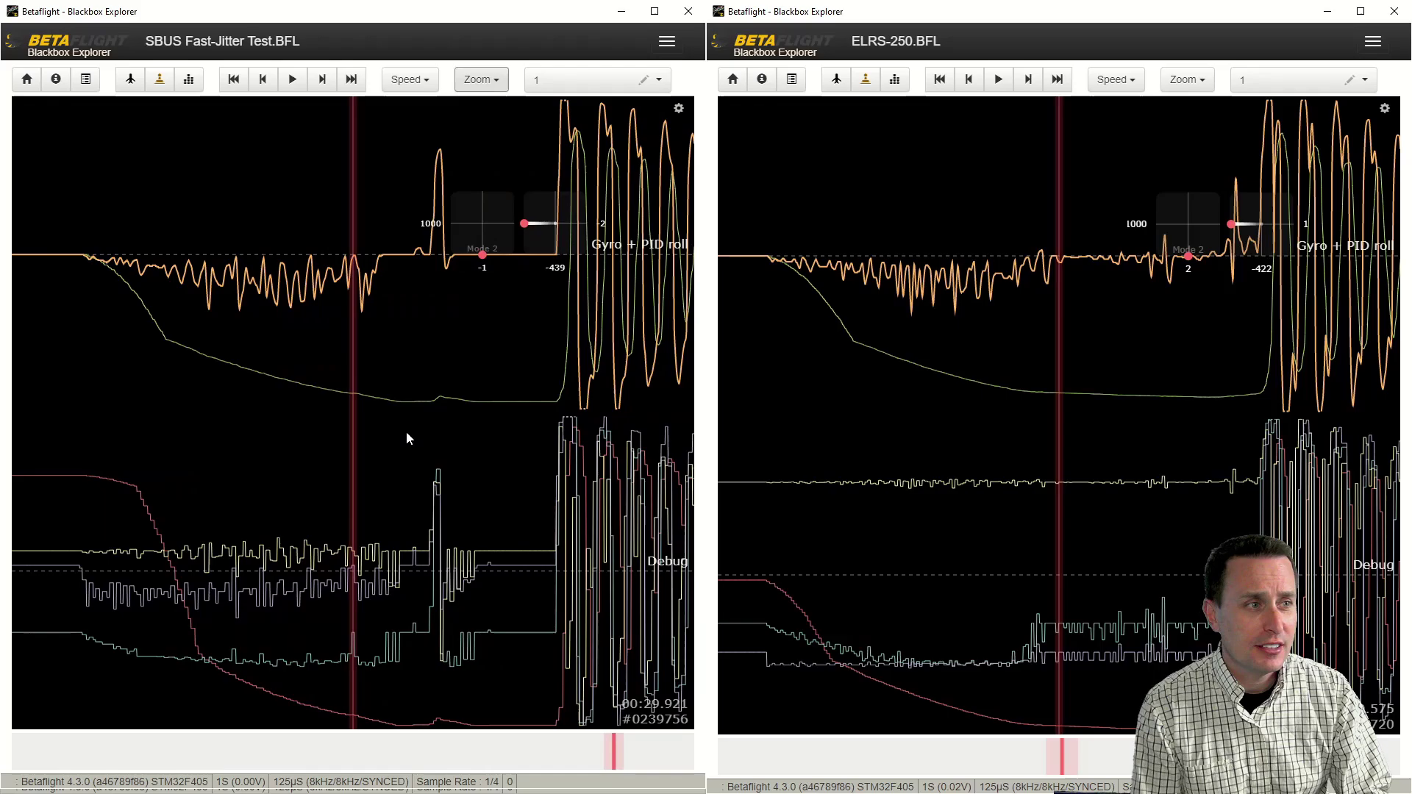
pyautogui.scroll(-1, 1040, 355)
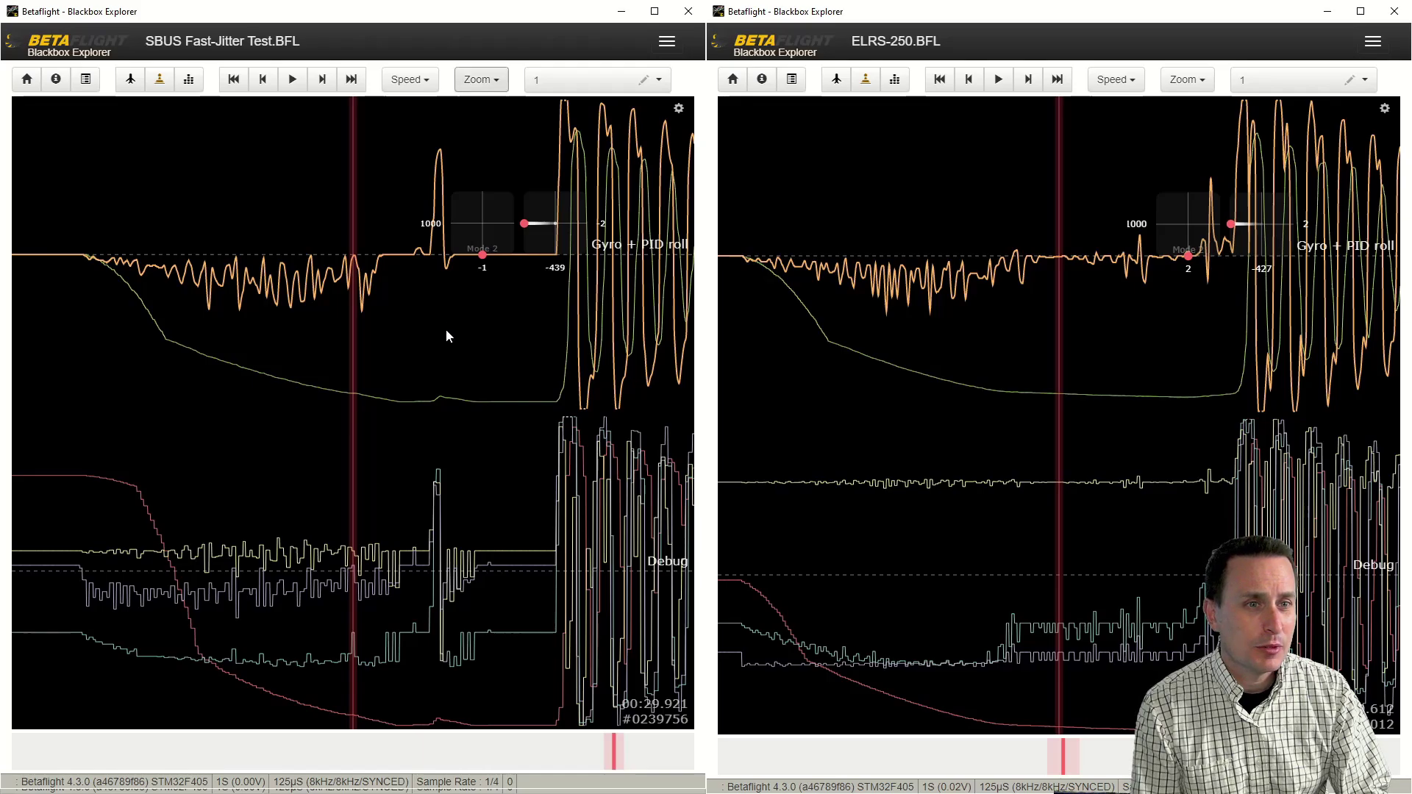
pyautogui.scroll(1, 447, 329)
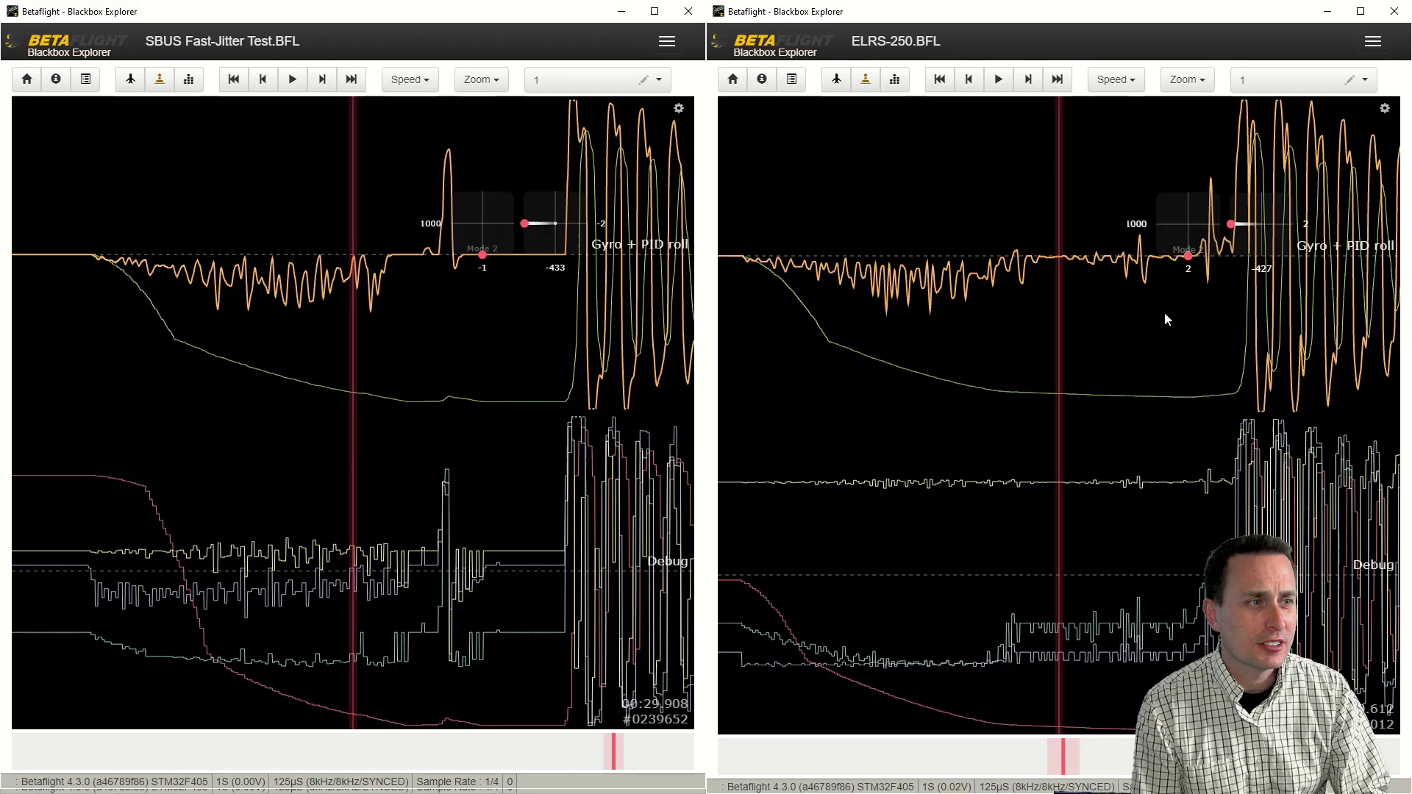
pyautogui.scroll(-6, 1163, 311)
pyautogui.scroll(-3, 1125, 337)
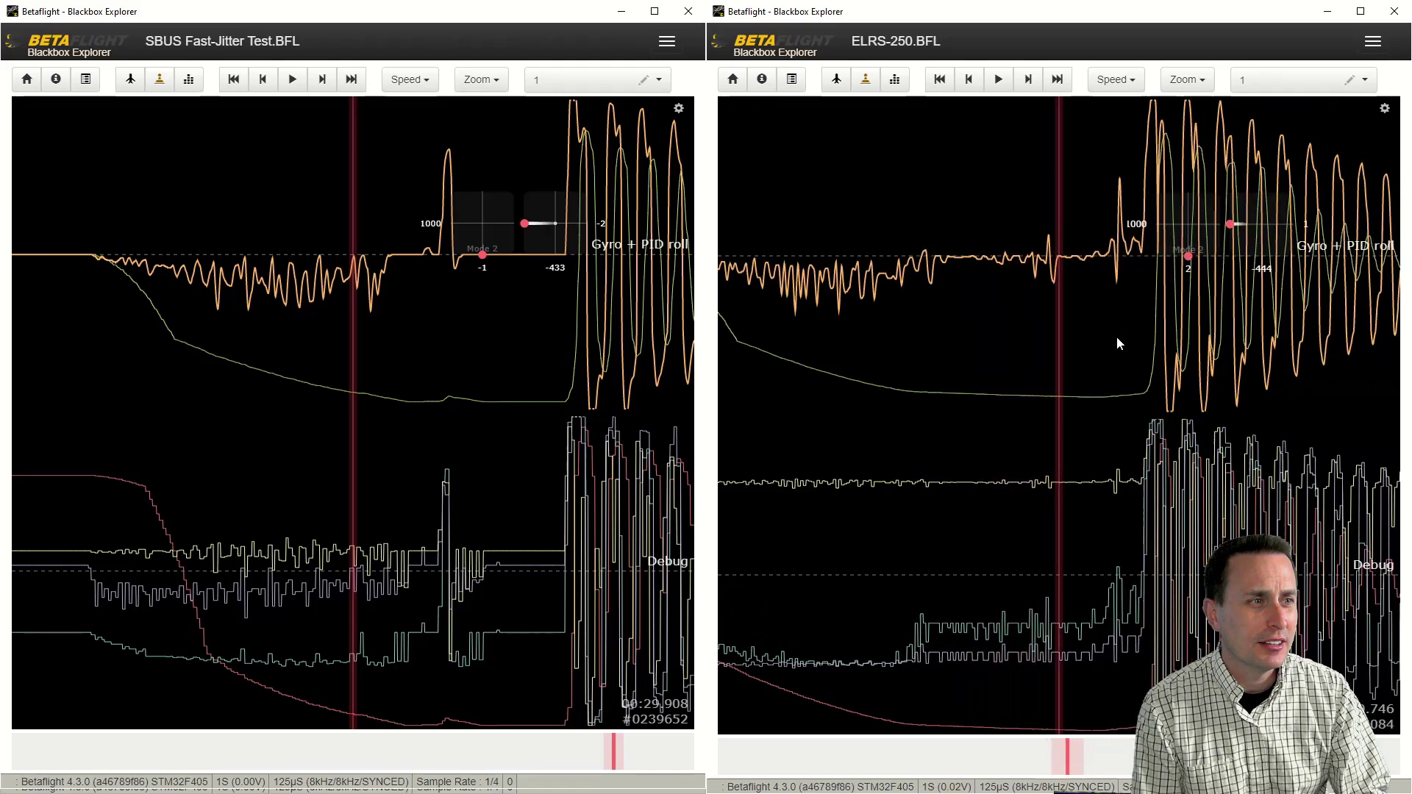
pyautogui.scroll(4, 1176, 309)
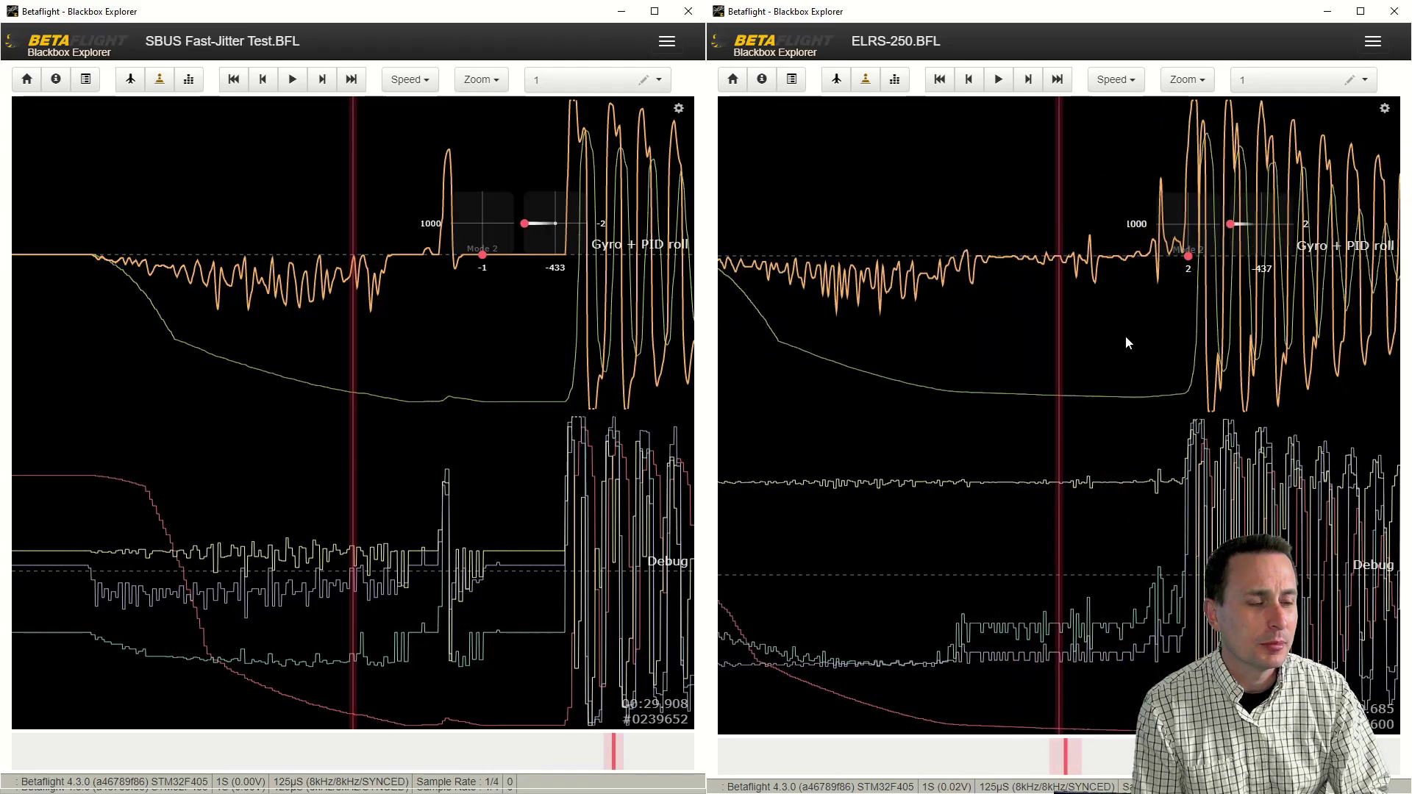
pyautogui.scroll(-6, 1120, 338)
pyautogui.scroll(-3, 1092, 356)
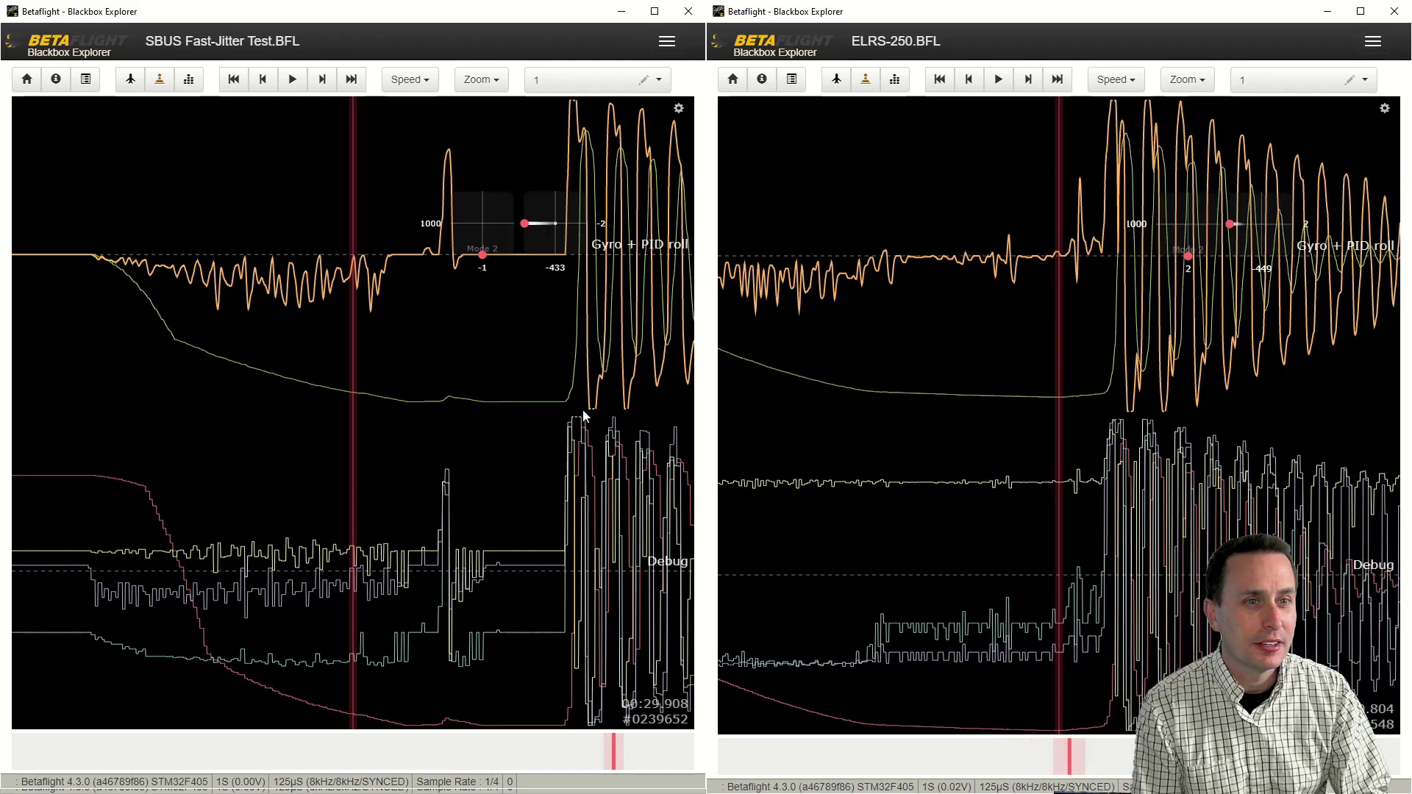
pyautogui.scroll(-10, 499, 429)
pyautogui.scroll(-10, 464, 446)
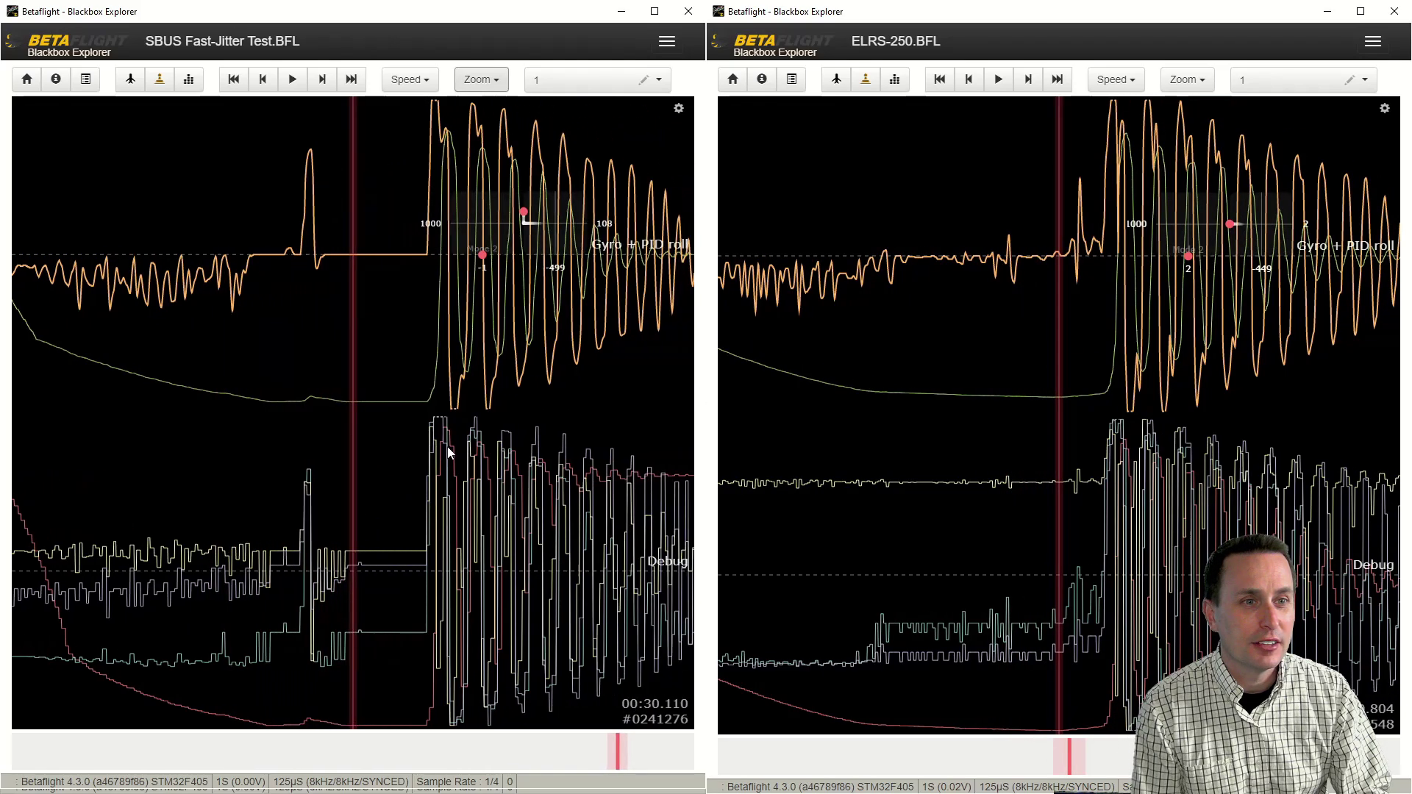
pyautogui.scroll(3, 421, 462)
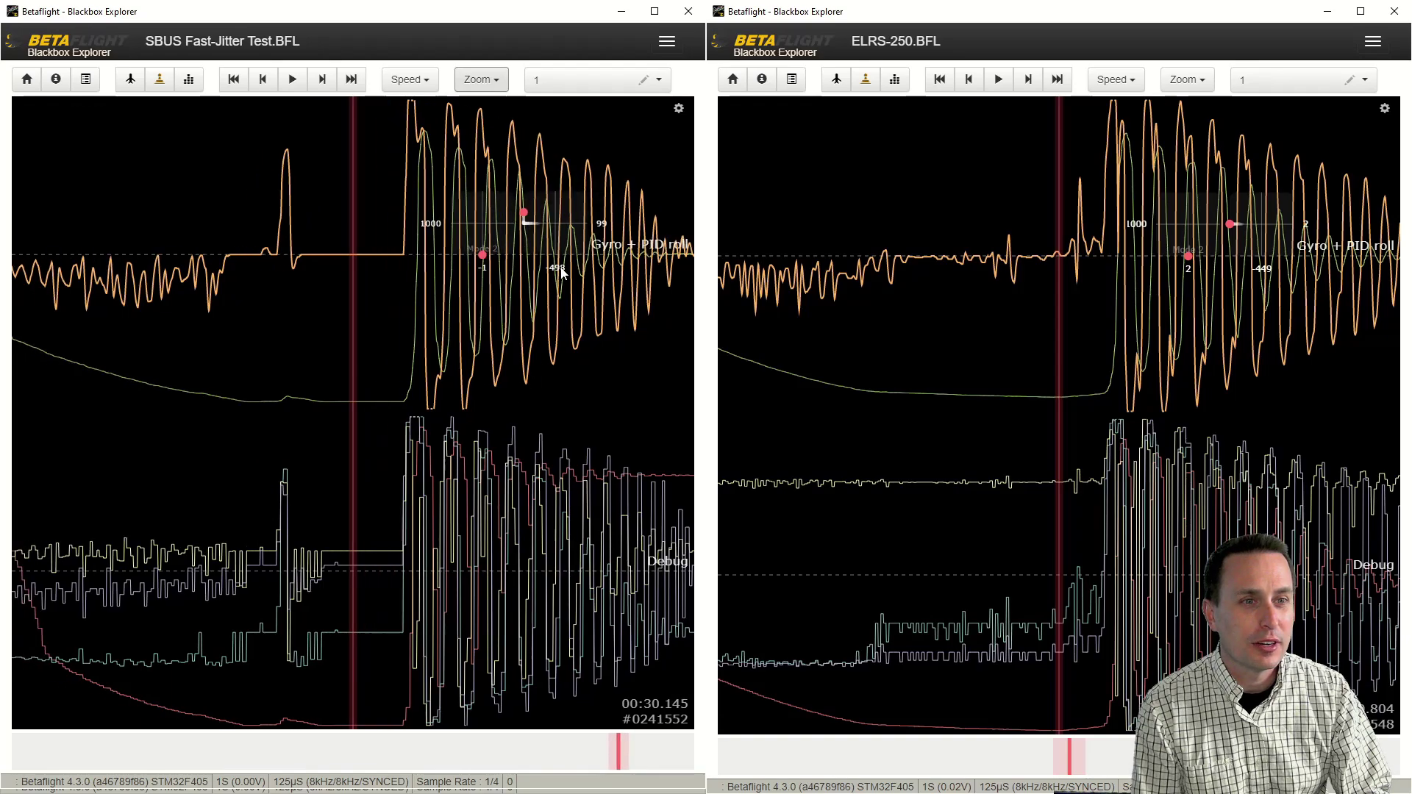
# Scroll both logs back in time toward the jitter before the roll oscillation.
pyautogui.scroll(-5, 481, 321)
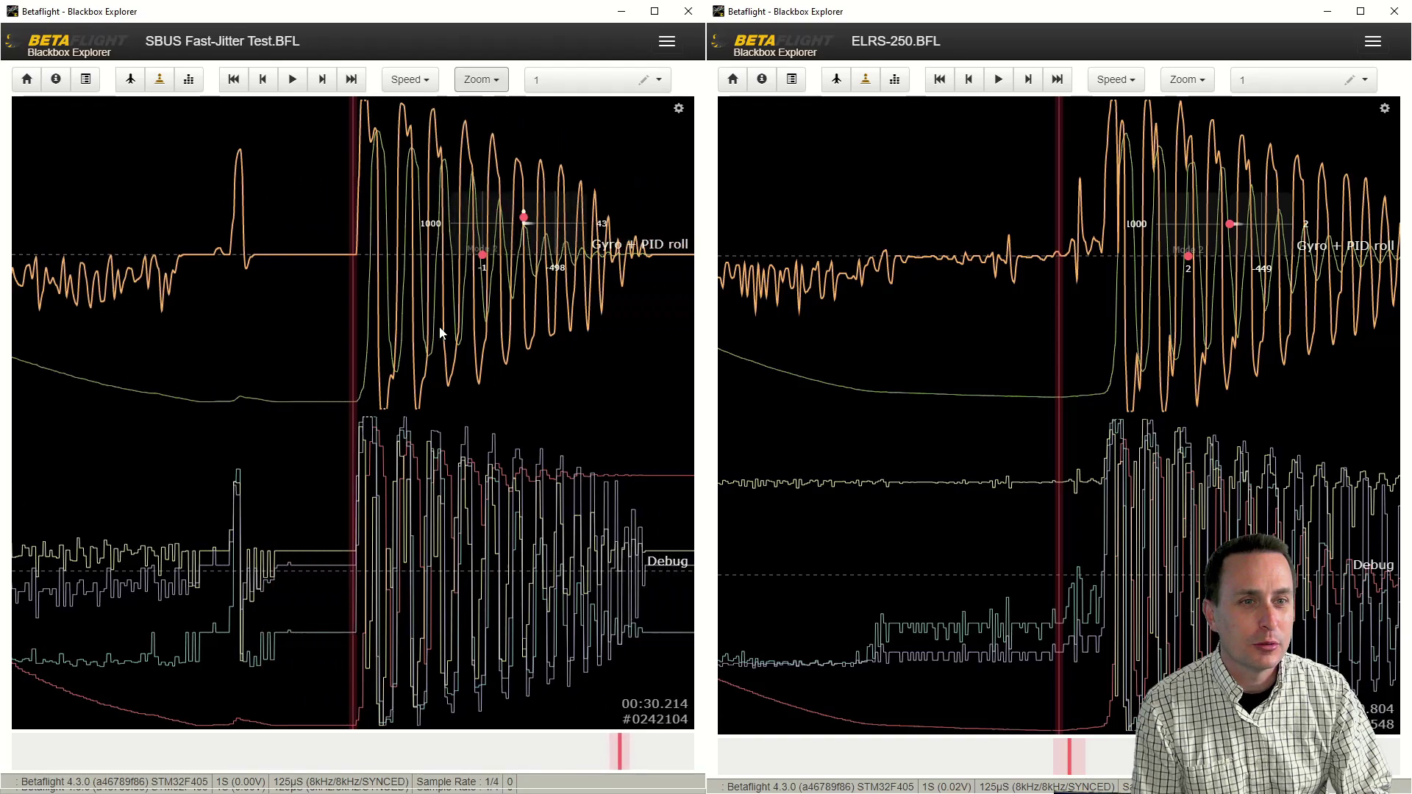
pyautogui.scroll(2, 460, 333)
pyautogui.scroll(5, 460, 329)
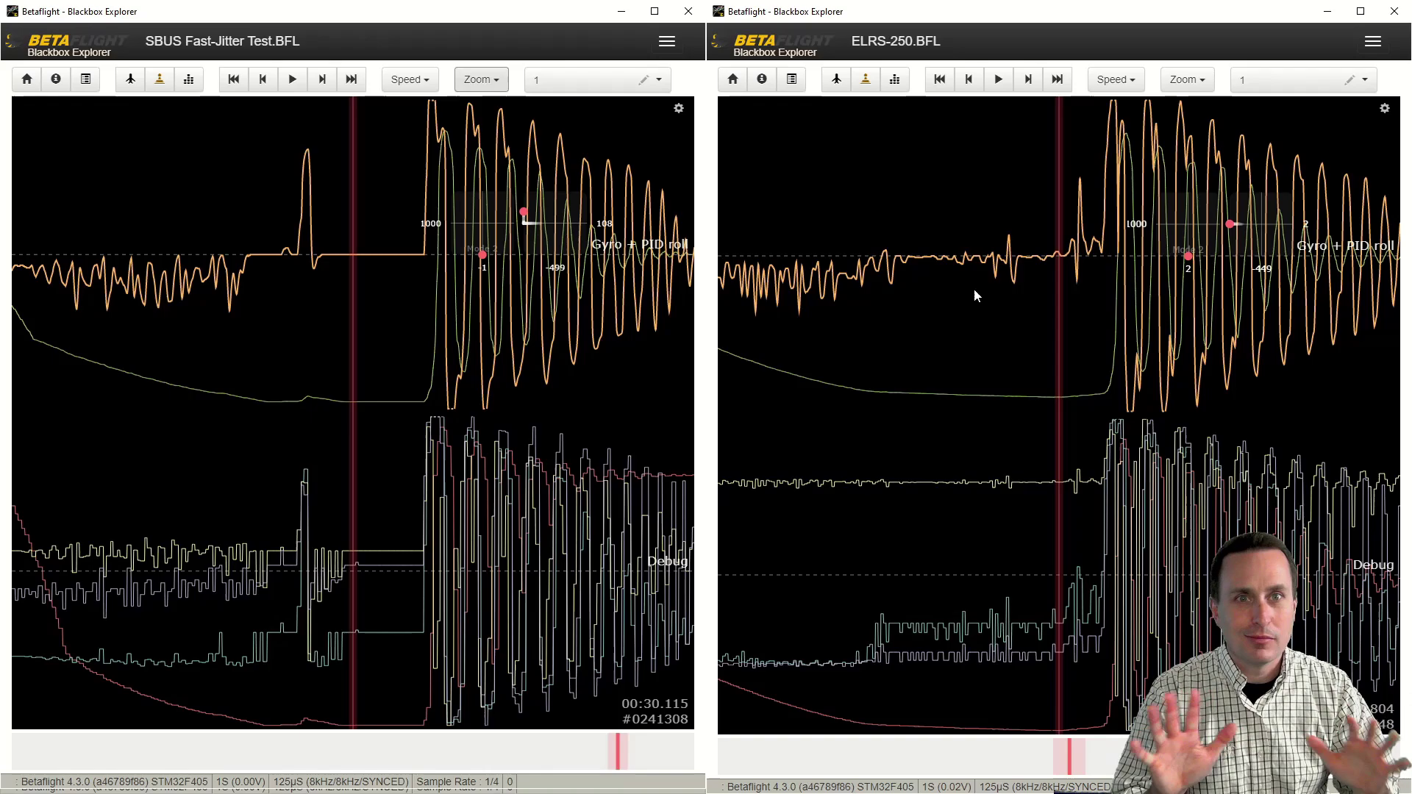
pyautogui.scroll(5, 1036, 264)
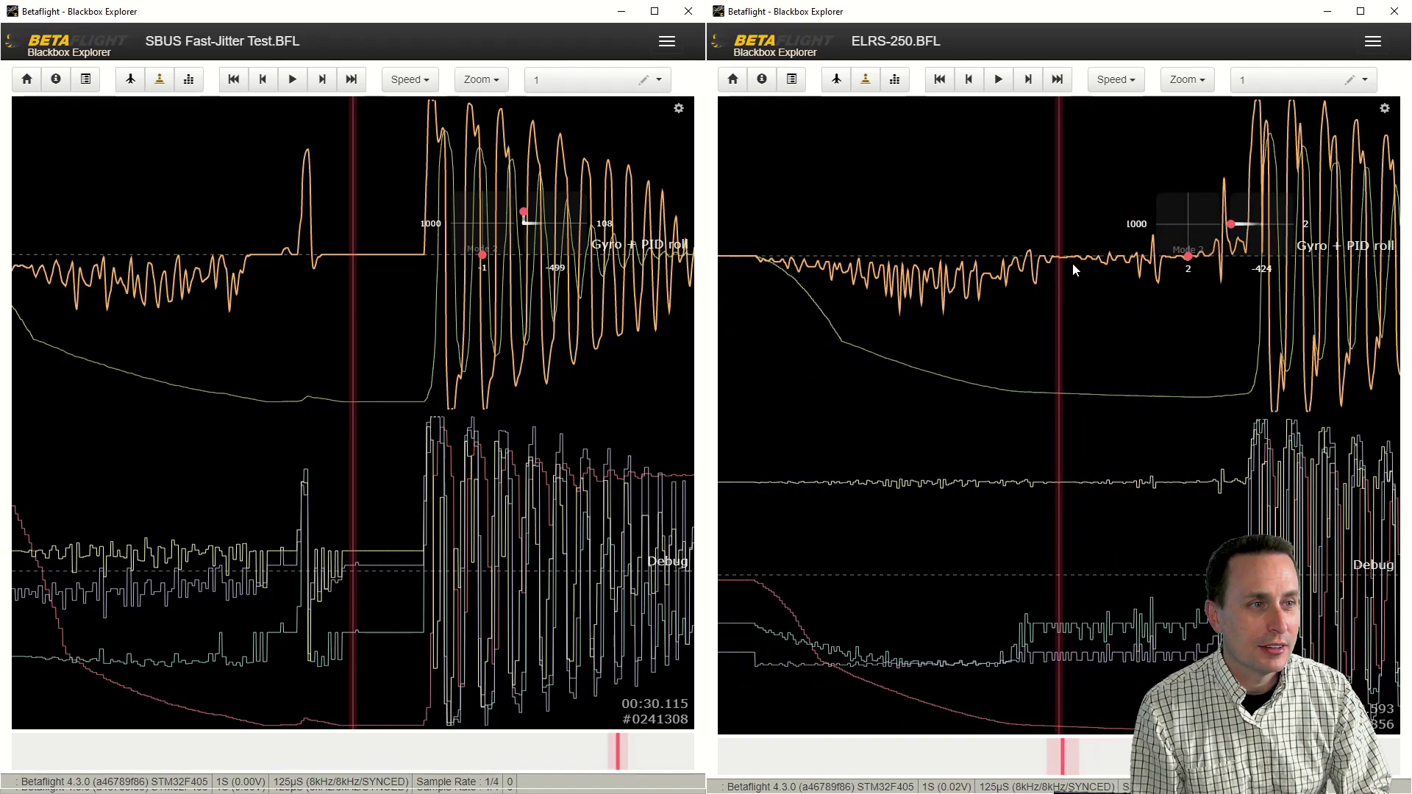
pyautogui.scroll(3, 1088, 268)
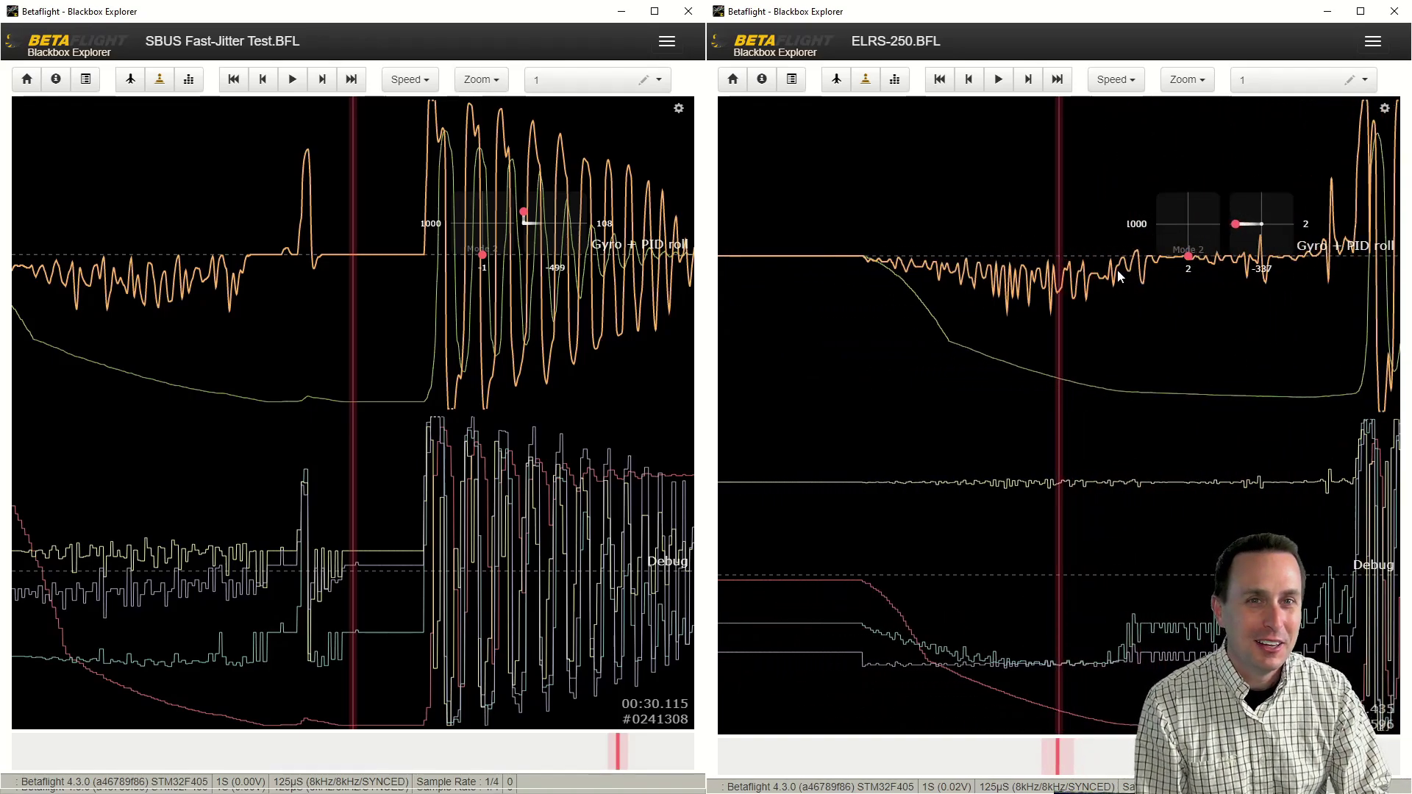
pyautogui.scroll(1, 1103, 281)
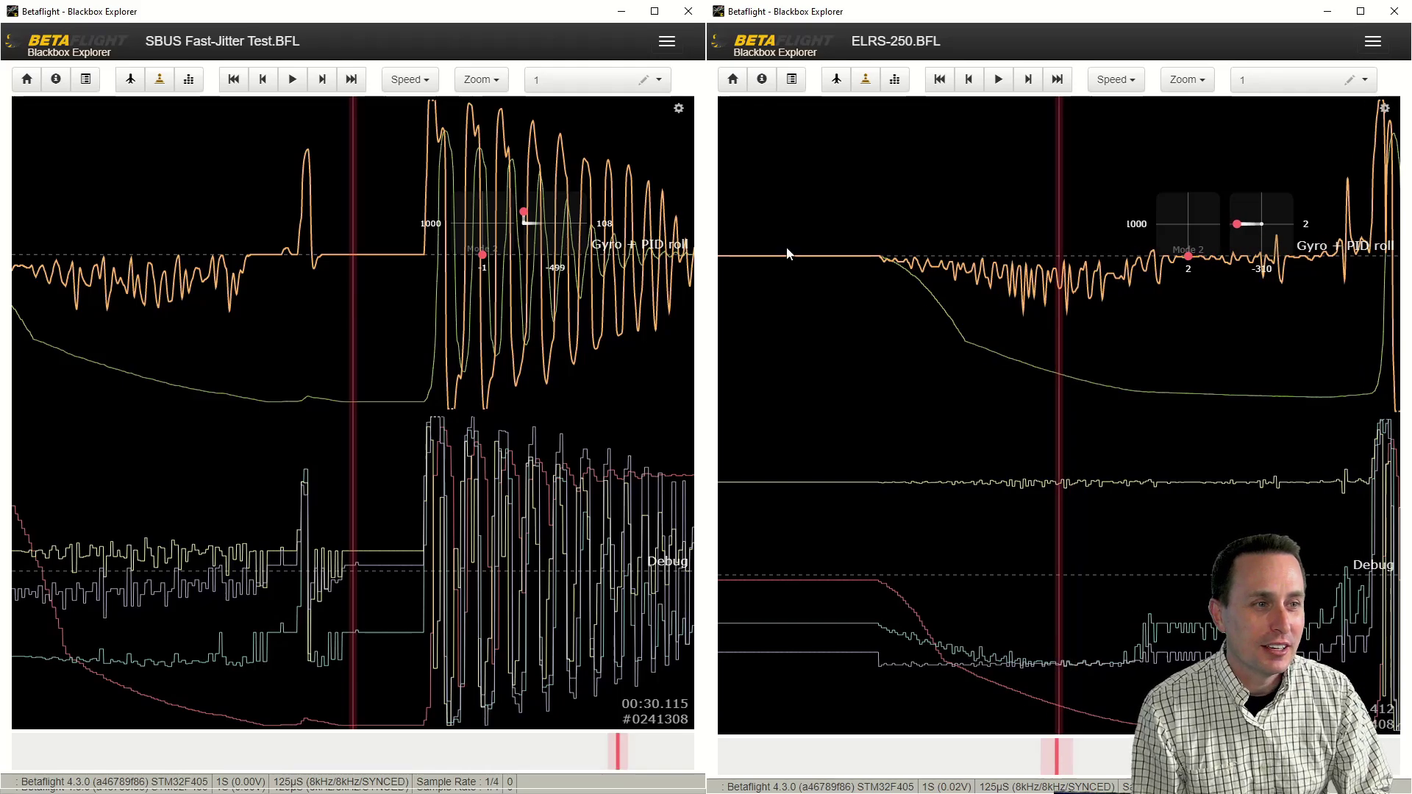
pyautogui.scroll(4, 309, 349)
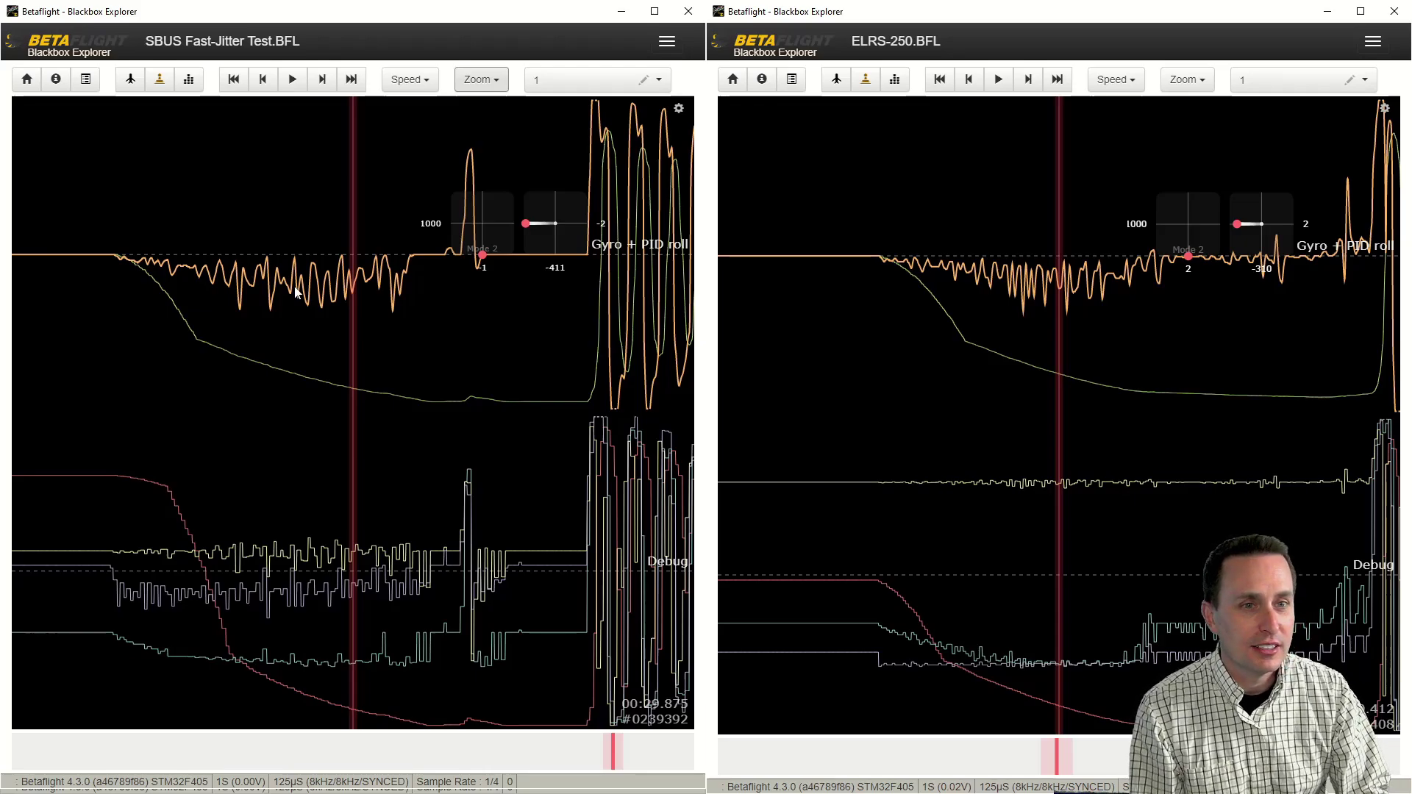
# Seek the SBUS Fast-Jitter log to 00:29.351, just before the oscillation onset.
pyautogui.moveTo(403, 309); pyautogui.dragTo(469, 359)
pyautogui.scroll(-5, 467, 360)
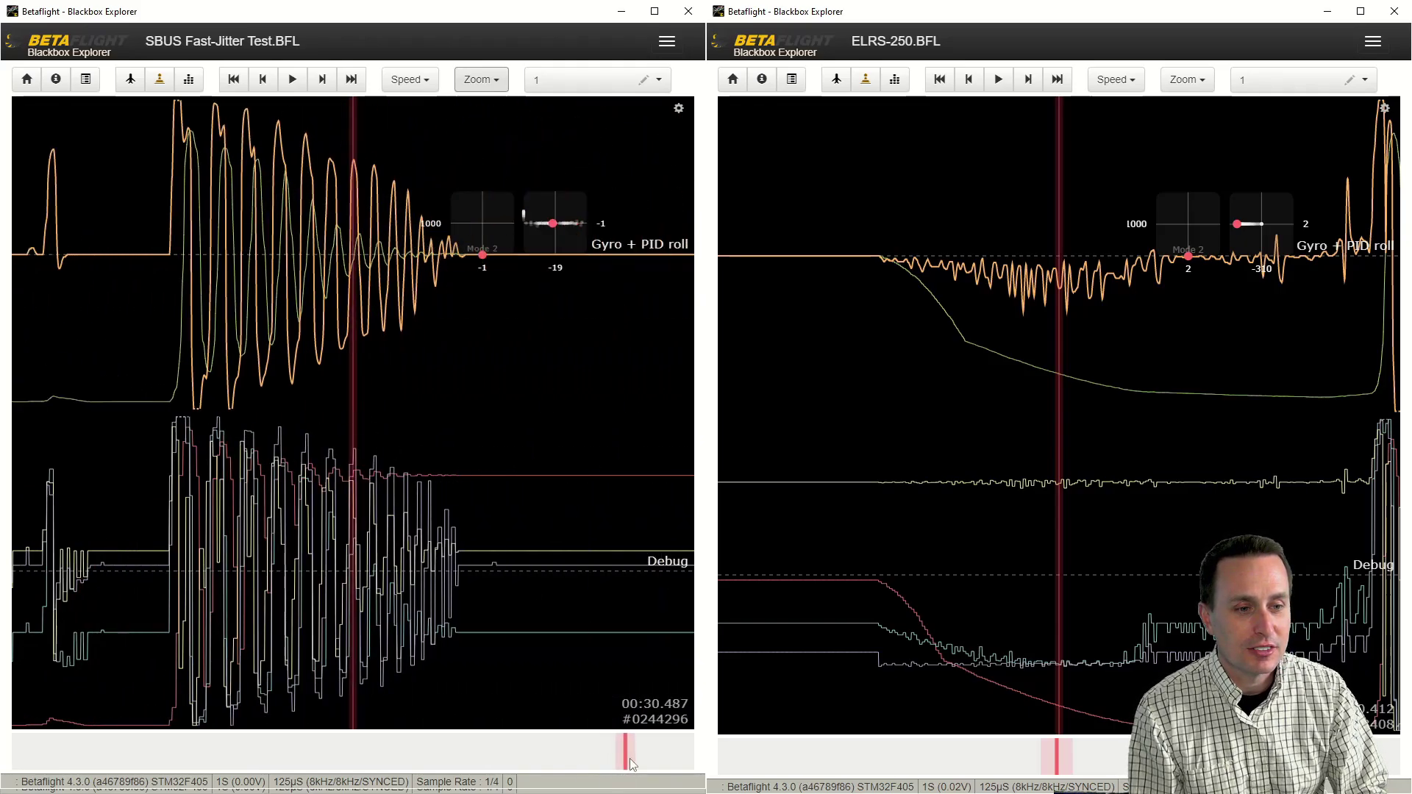
pyautogui.scroll(2, 609, 768)
pyautogui.moveTo(609, 768); pyautogui.dragTo(614, 767)
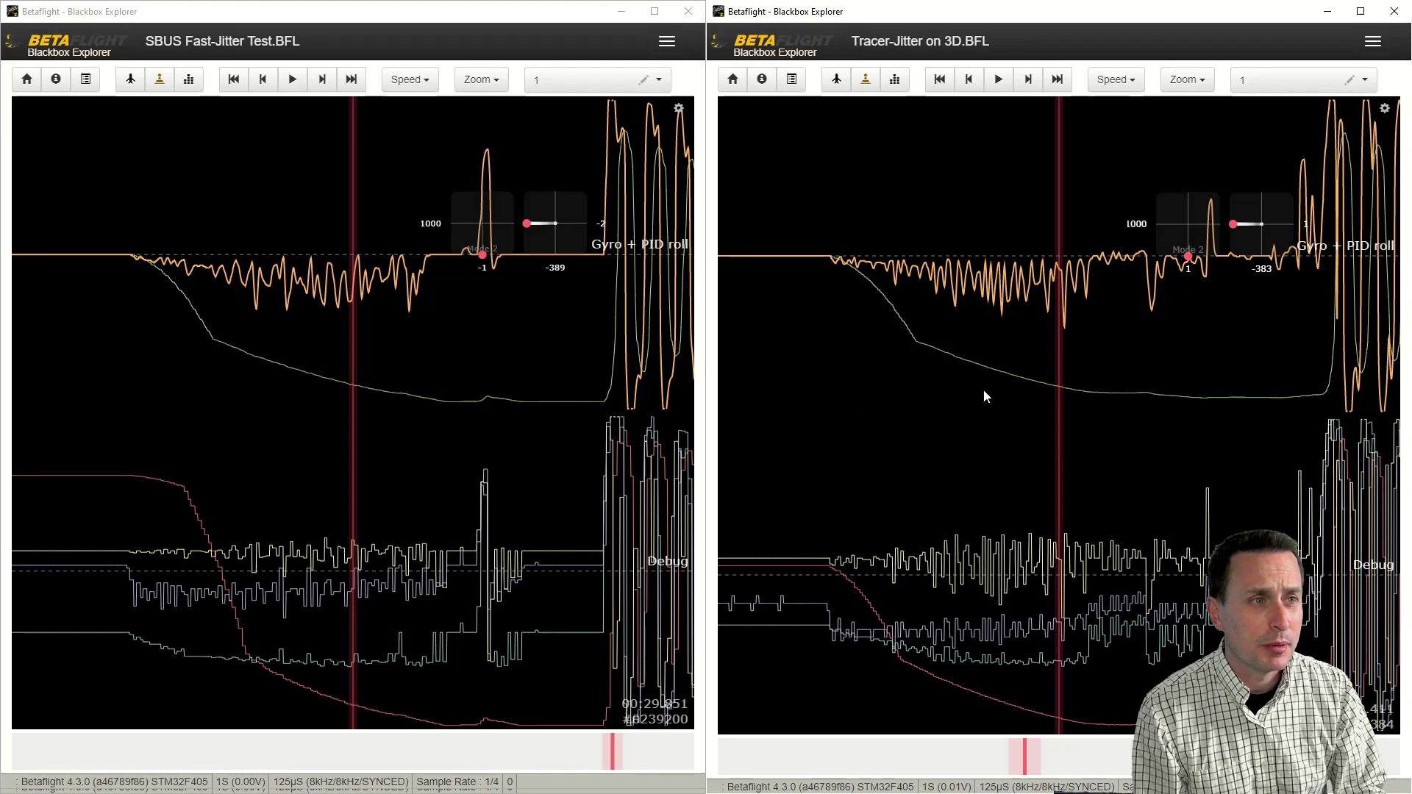
# Scroll the ELRS-250 and Tracer-Jitter on 3D logs to their jitter section.
pyautogui.scroll(-1, 1016, 328)
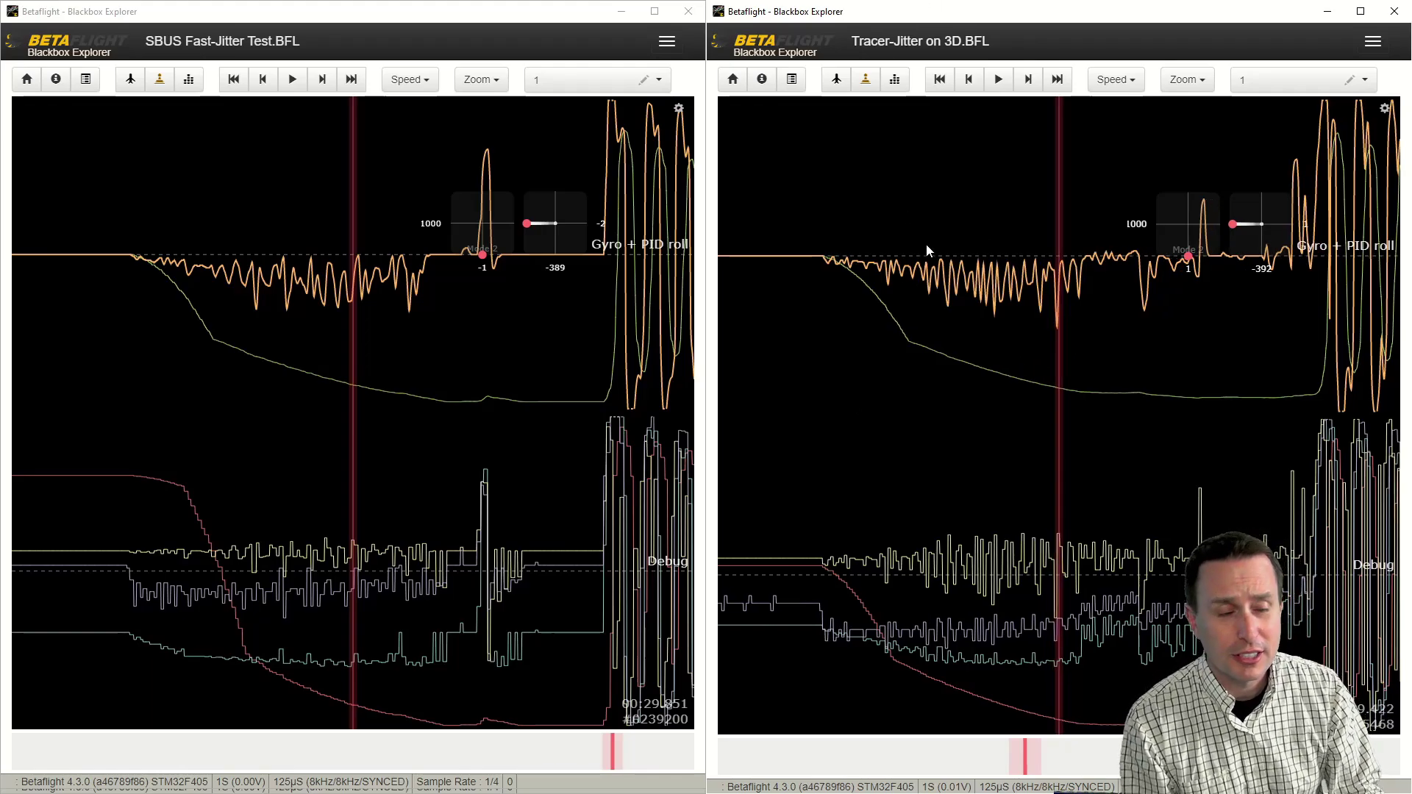
pyautogui.scroll(-2, 986, 365)
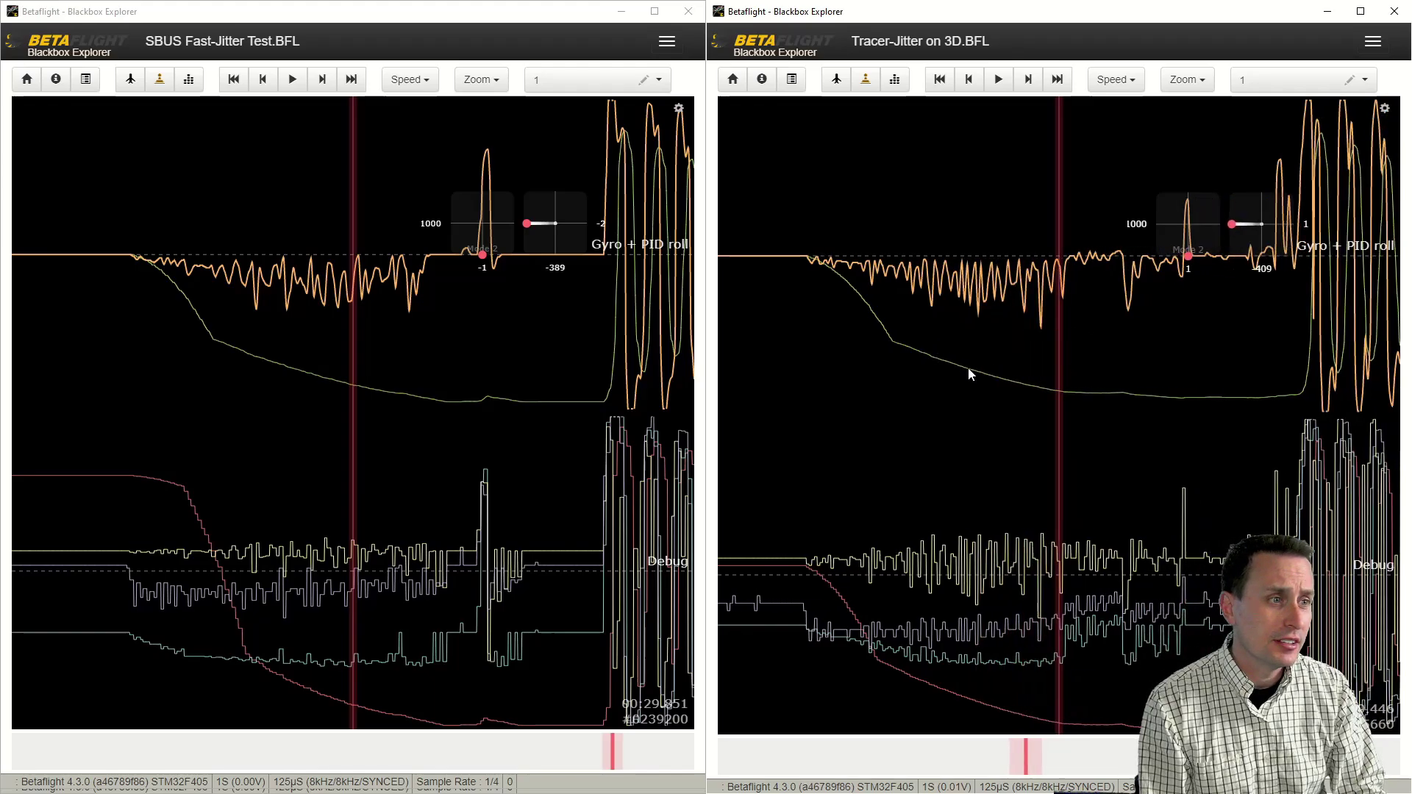
pyautogui.scroll(-1, 1044, 419)
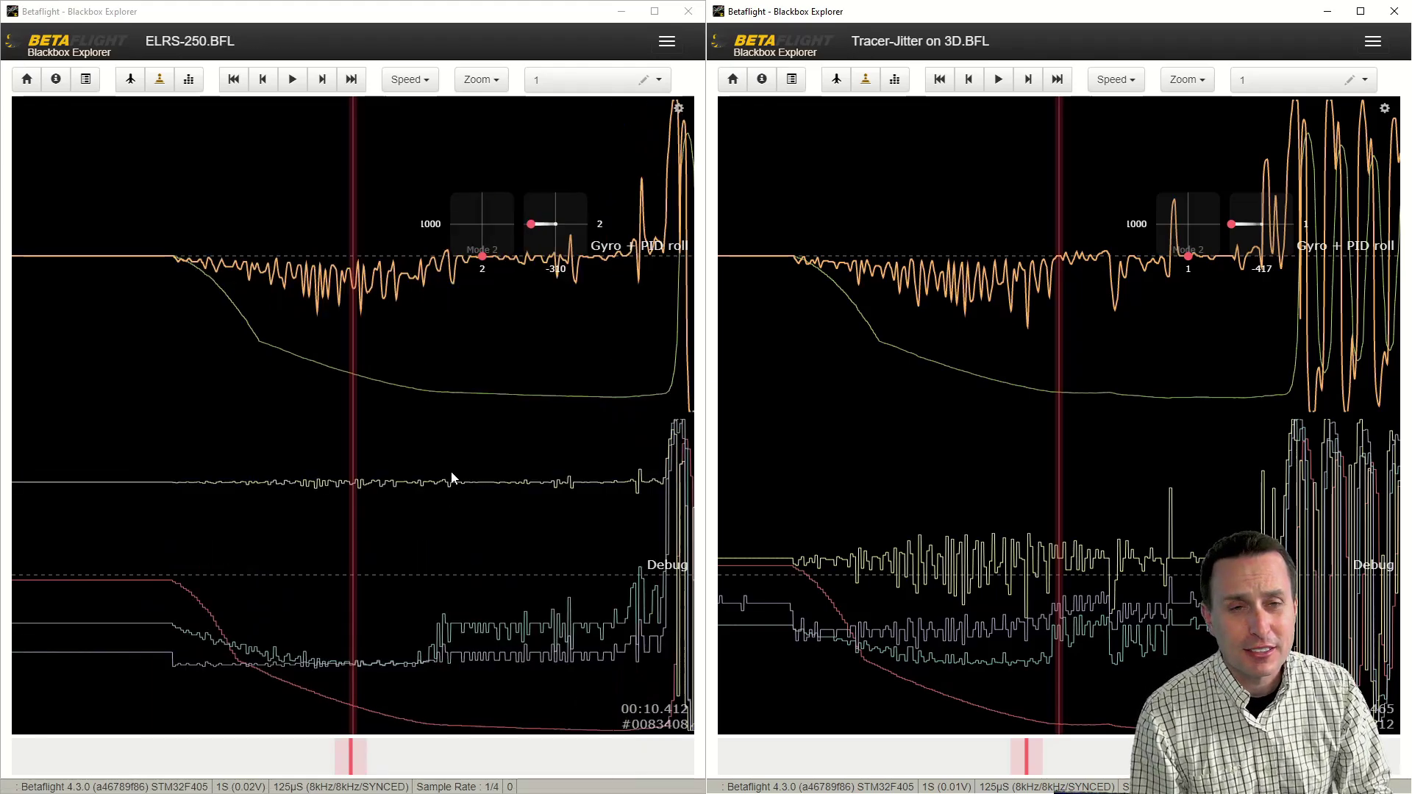
pyautogui.scroll(-4, 452, 447)
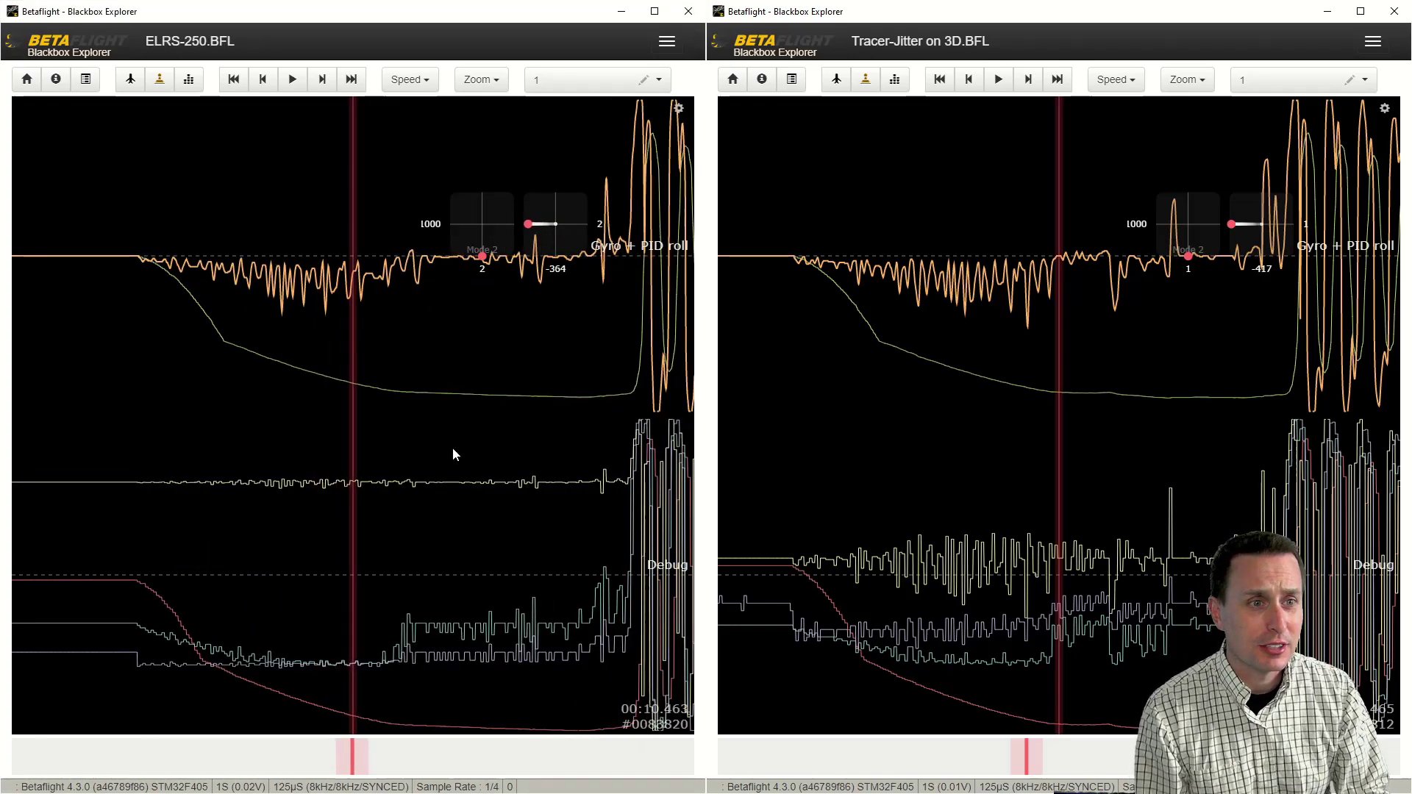
pyautogui.scroll(-2, 559, 457)
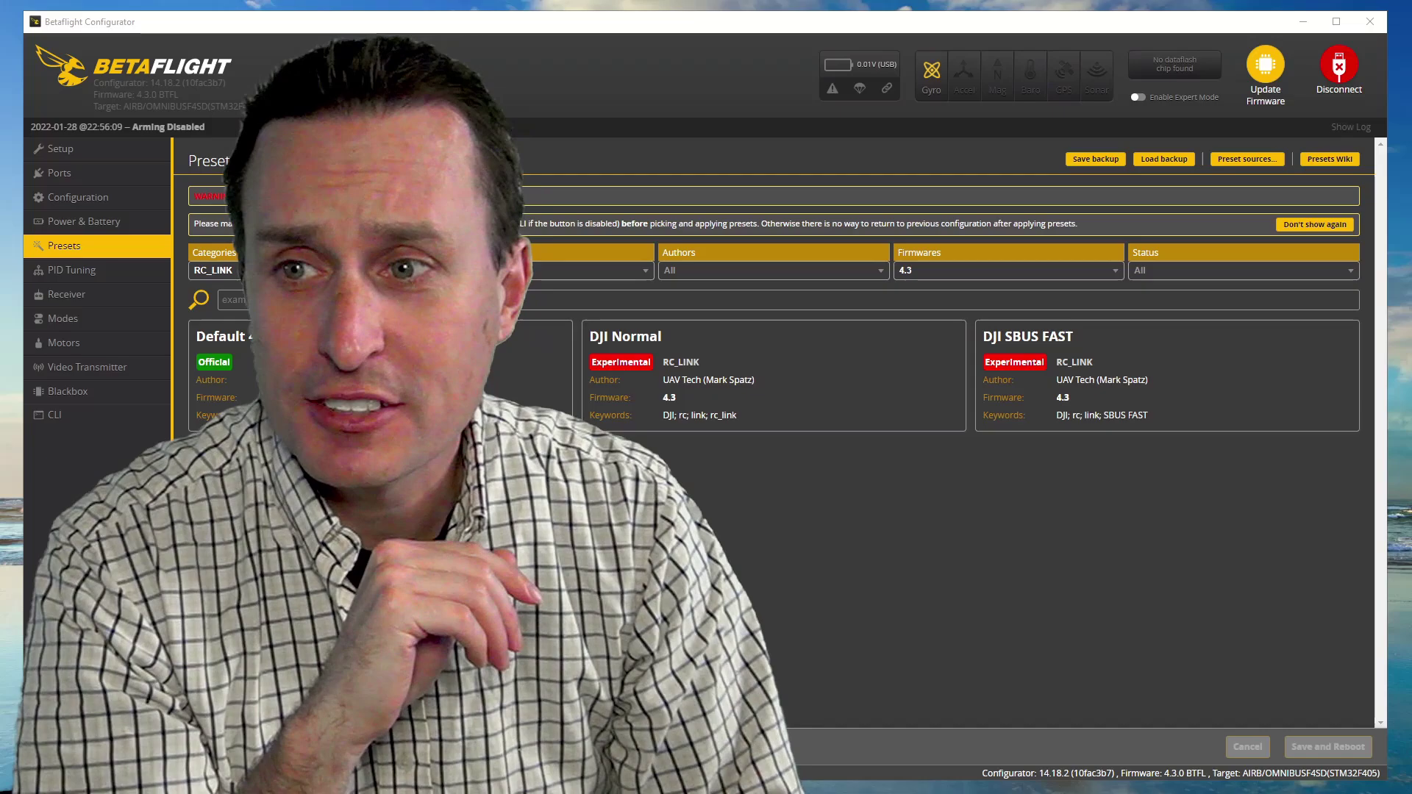
pyautogui.click(668, 364)
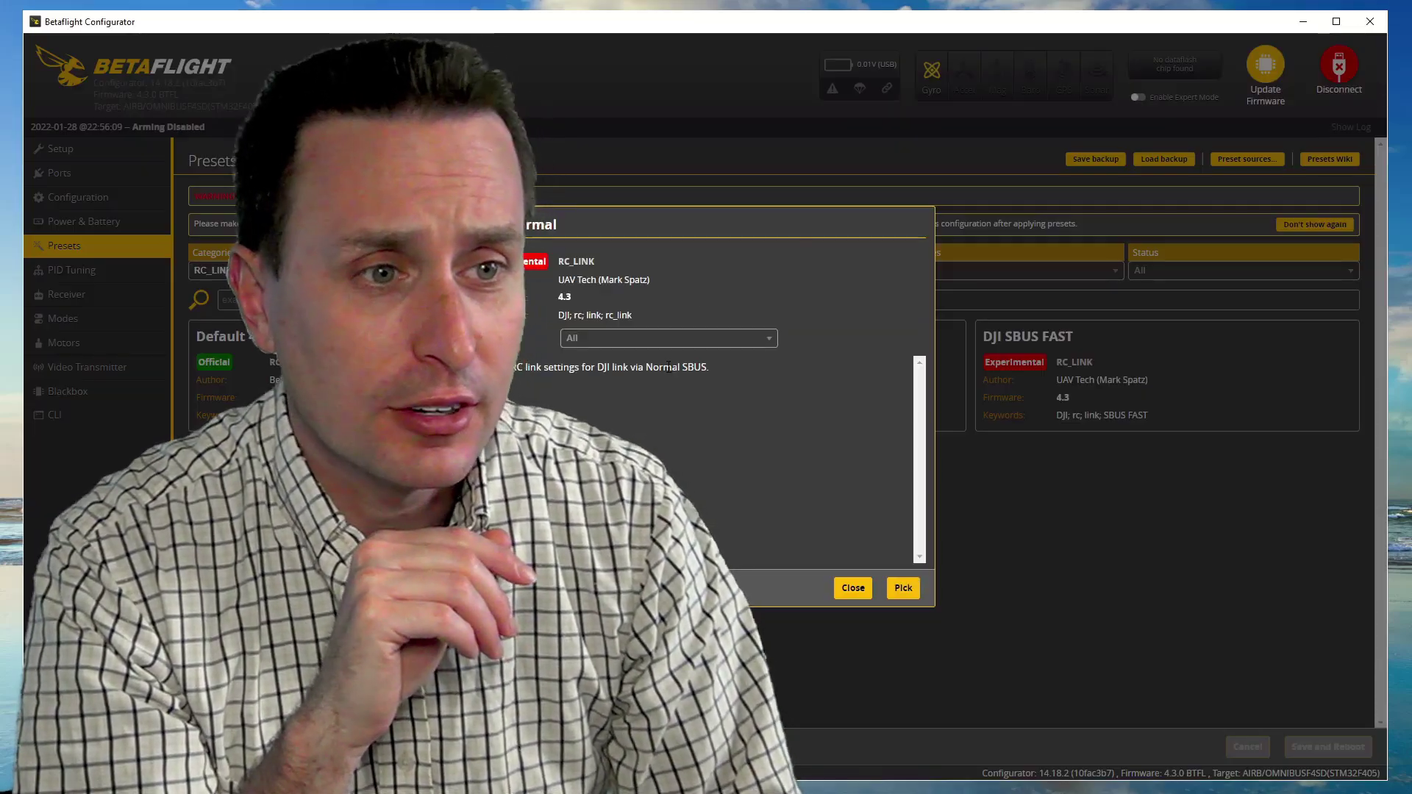
pyautogui.click(631, 339)
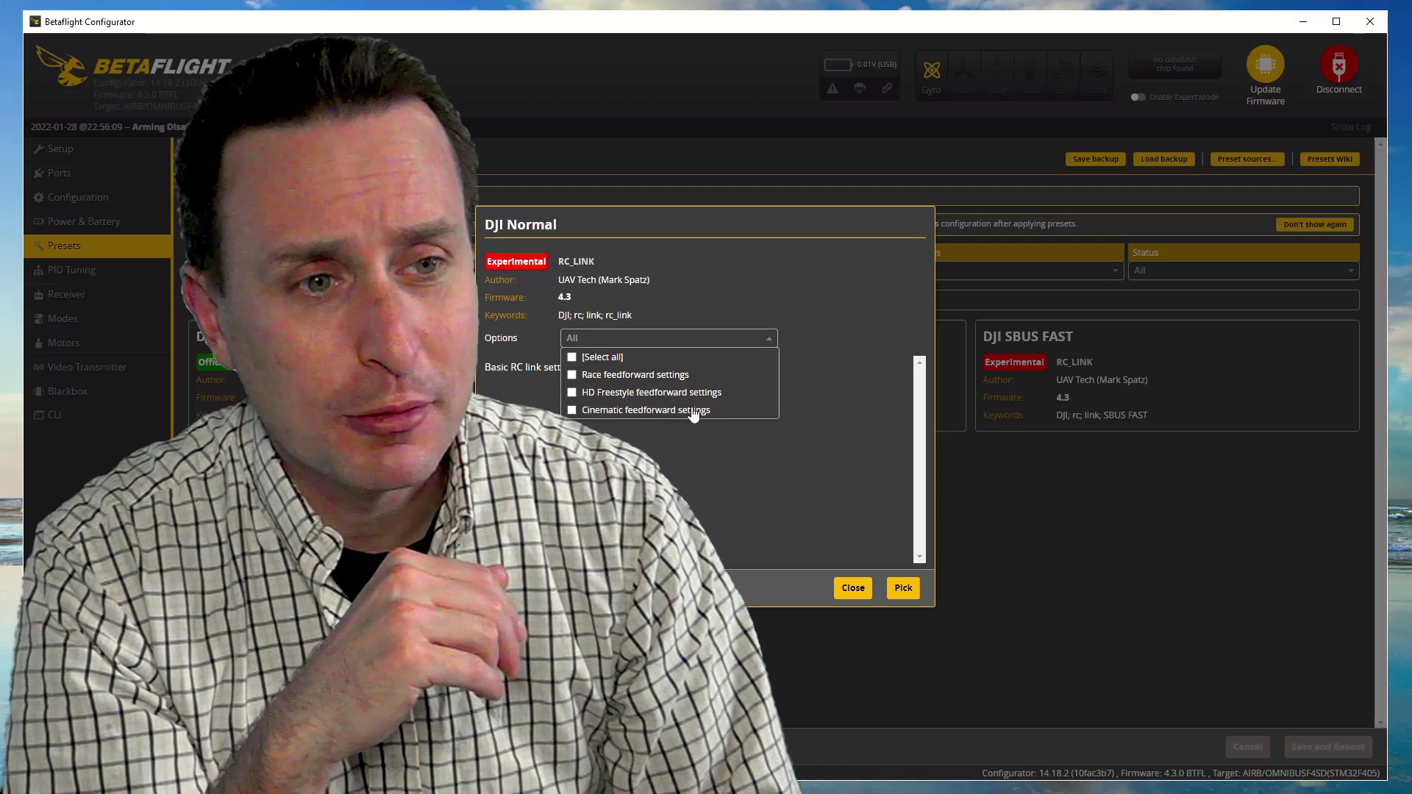
pyautogui.click(572, 410)
pyautogui.click(572, 409)
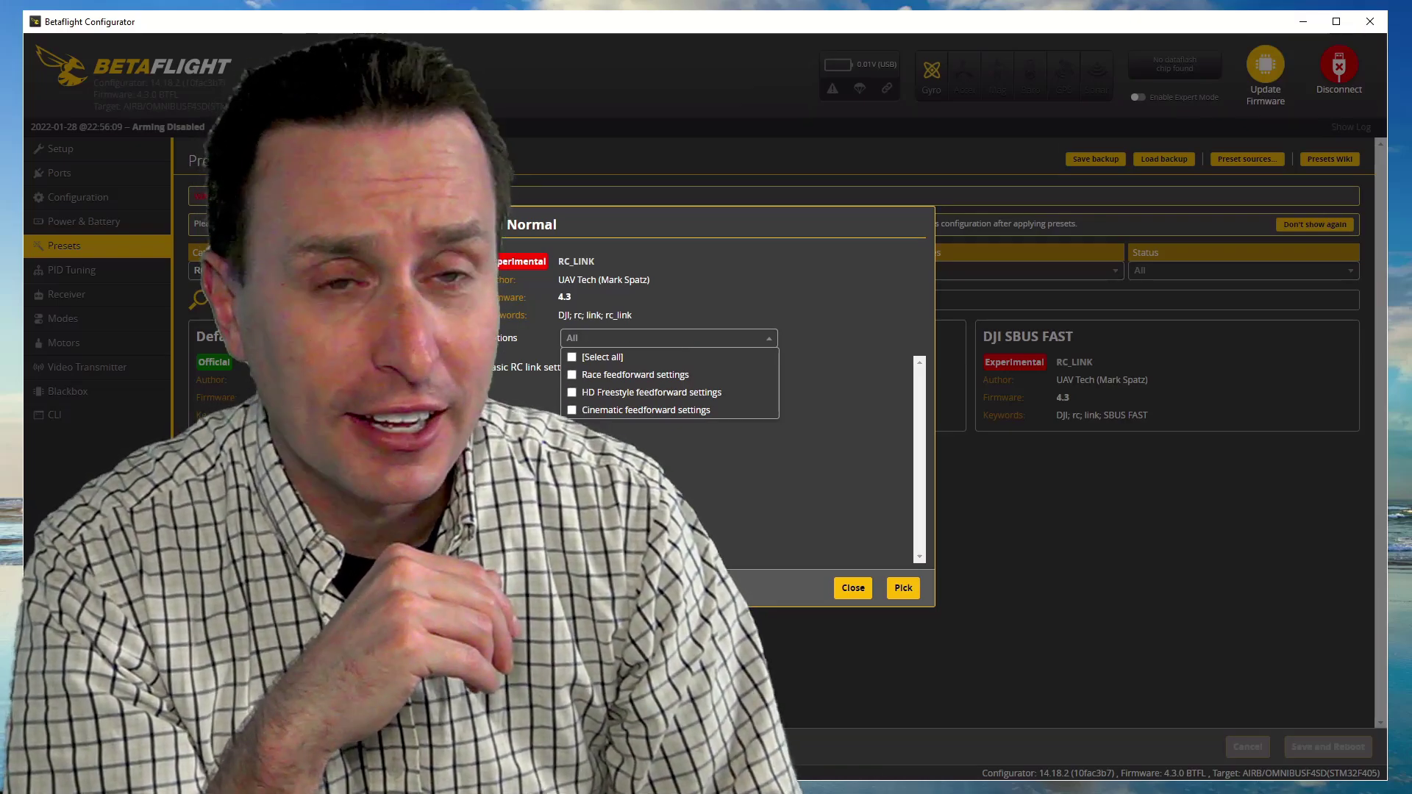
pyautogui.click(589, 386)
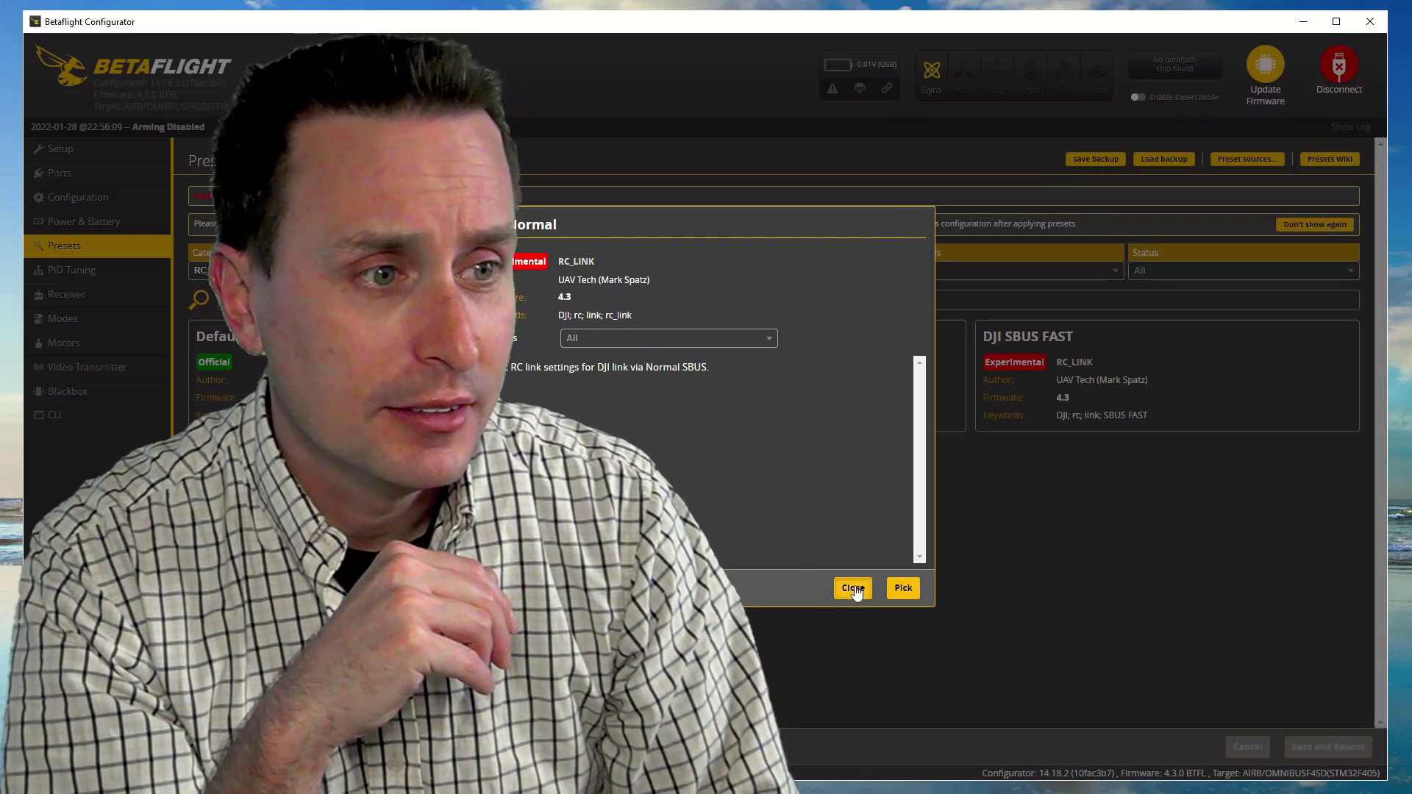
pyautogui.click(853, 588)
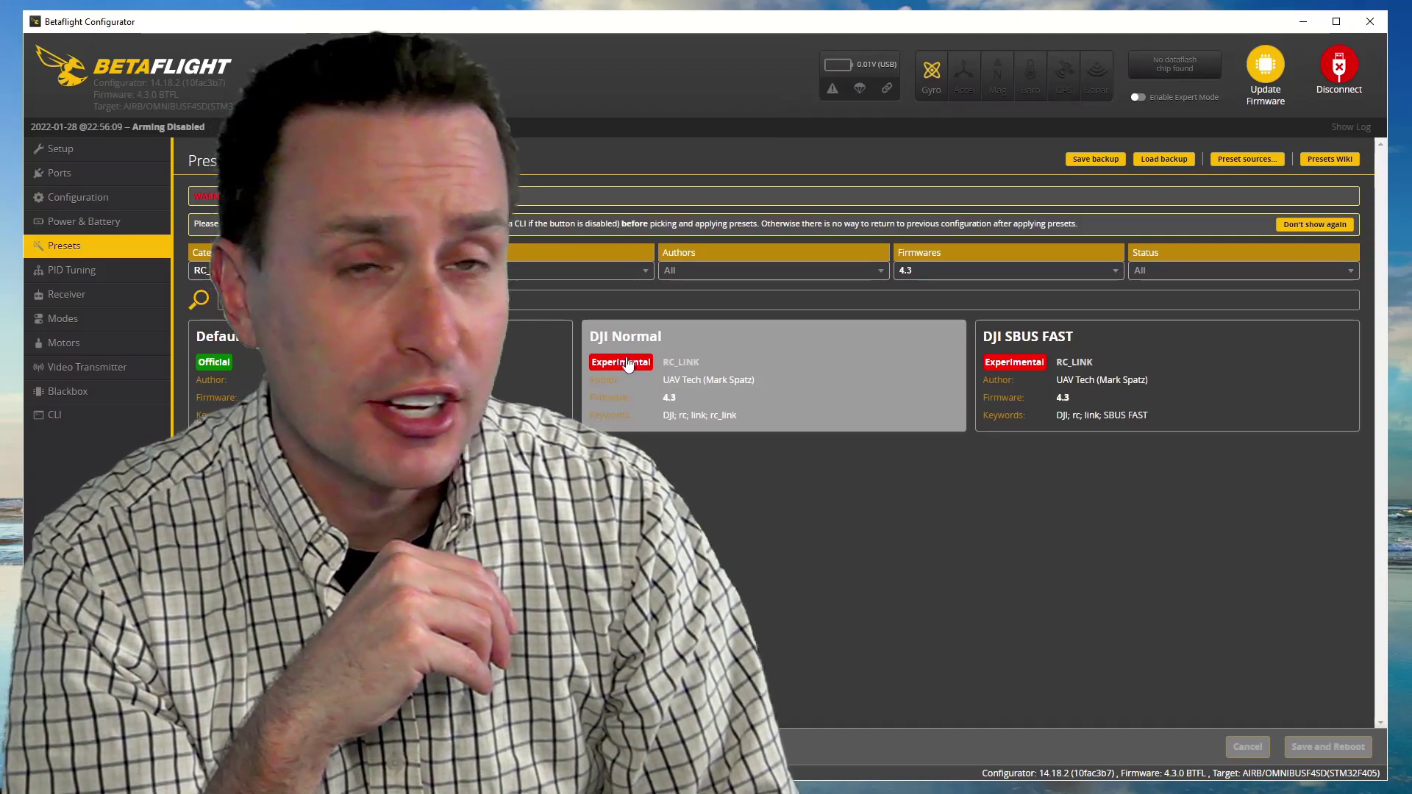